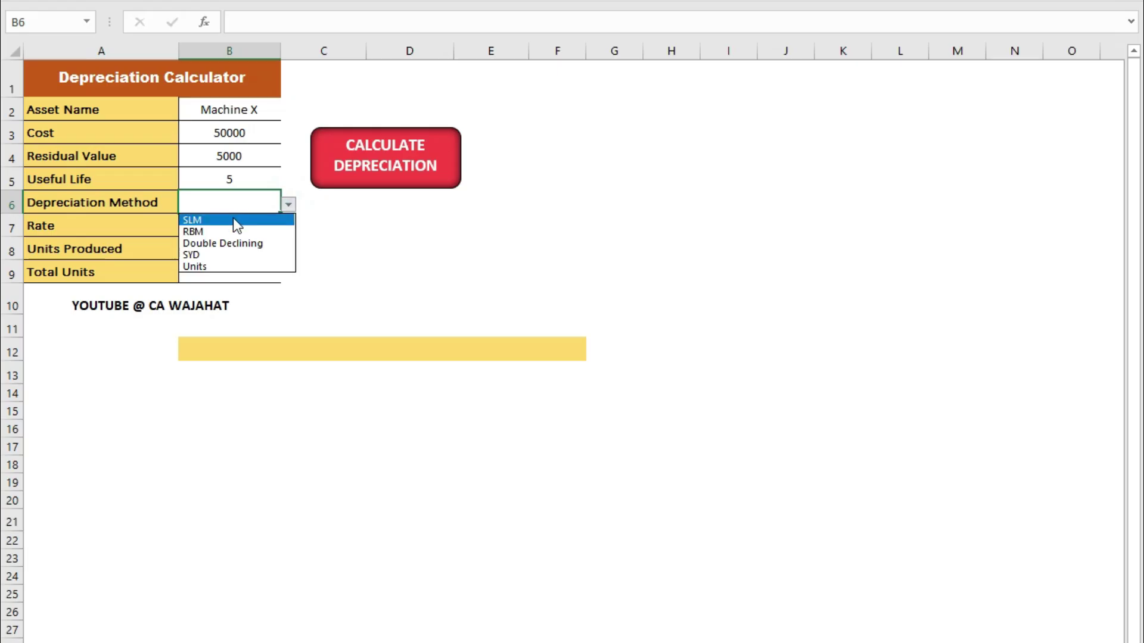
- Generate the depreciation schedule with the SLM method and move the Book Value Trend chart further left, under columns A to D
{"action": "left_click", "coordinate": [231, 219]}
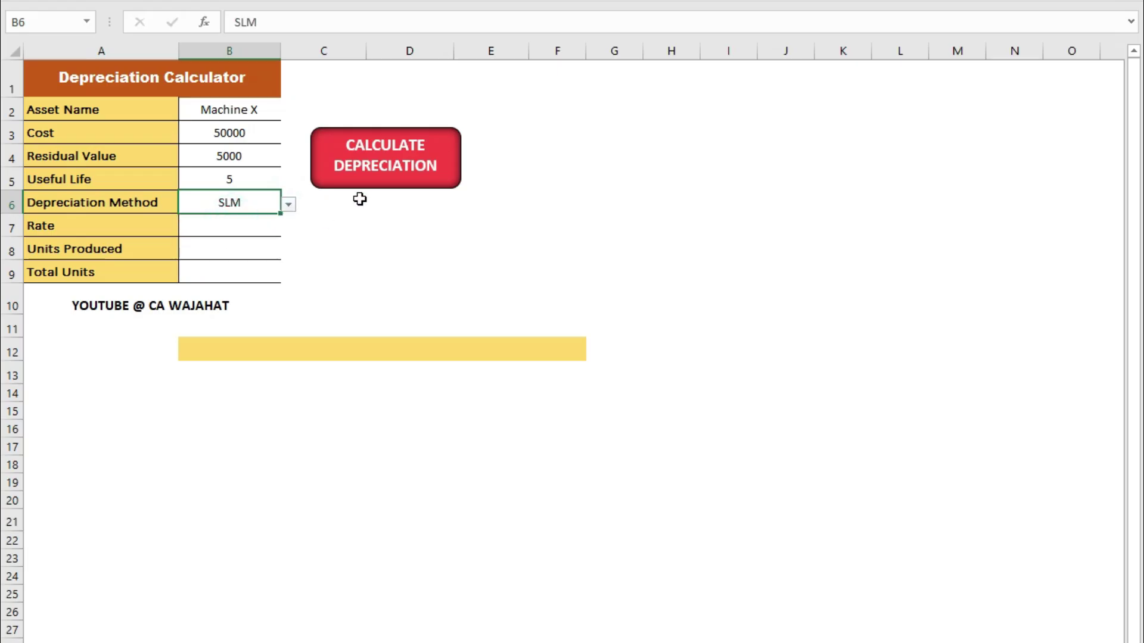
{"action": "left_click", "coordinate": [368, 175]}
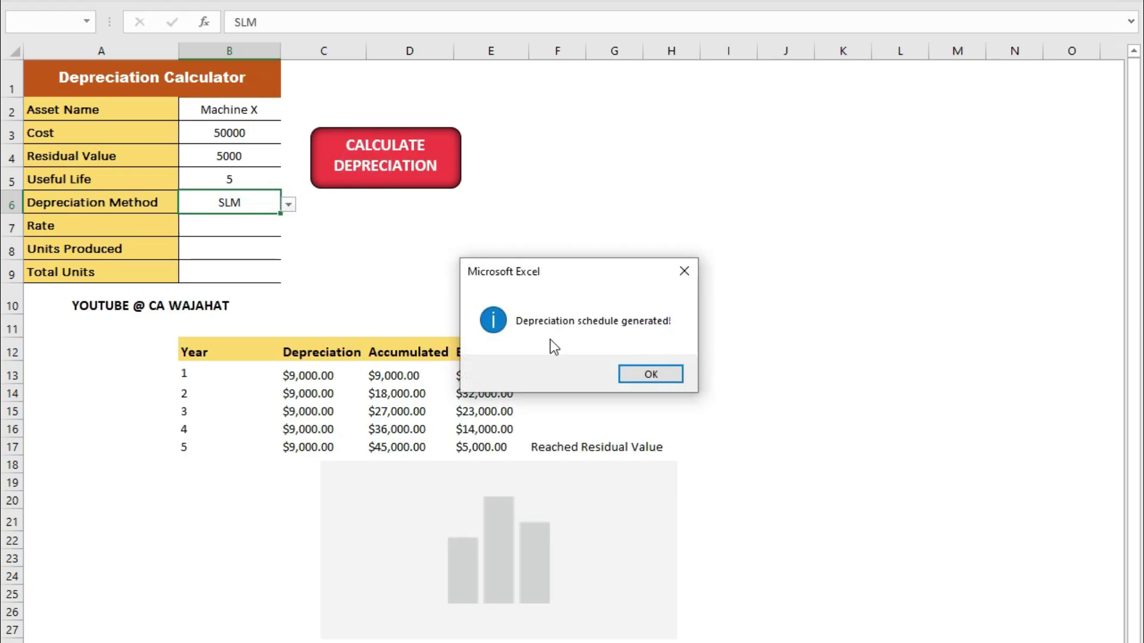
{"action": "left_click", "coordinate": [653, 378]}
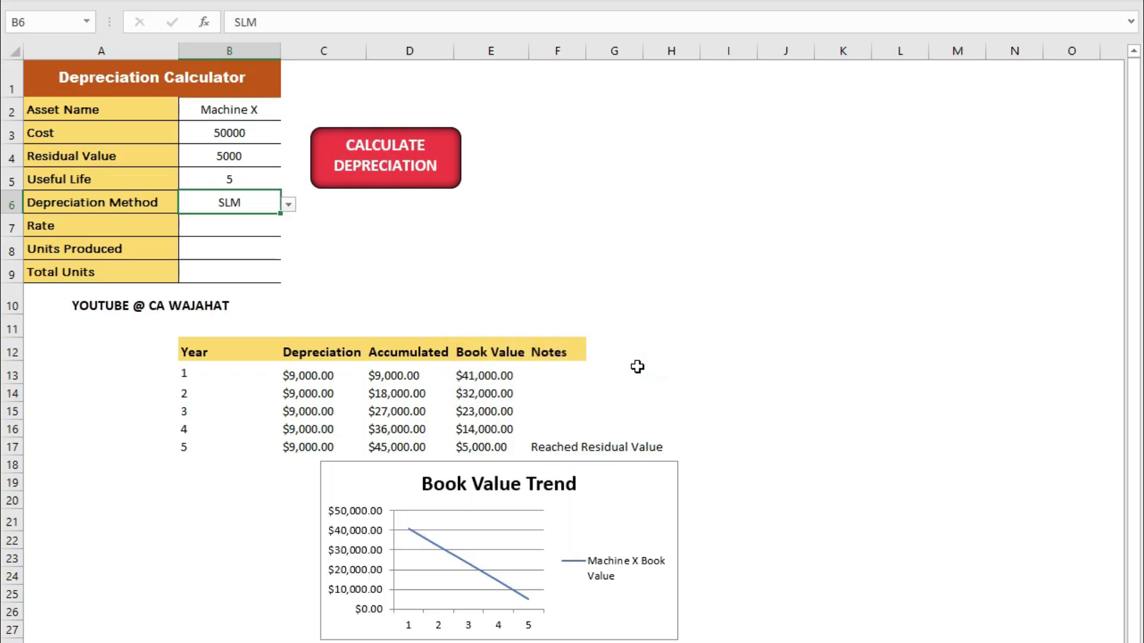
{"action": "left_click_drag", "start_coordinate": [529, 468], "coordinate": [272, 461]}
{"action": "left_click", "coordinate": [518, 500]}
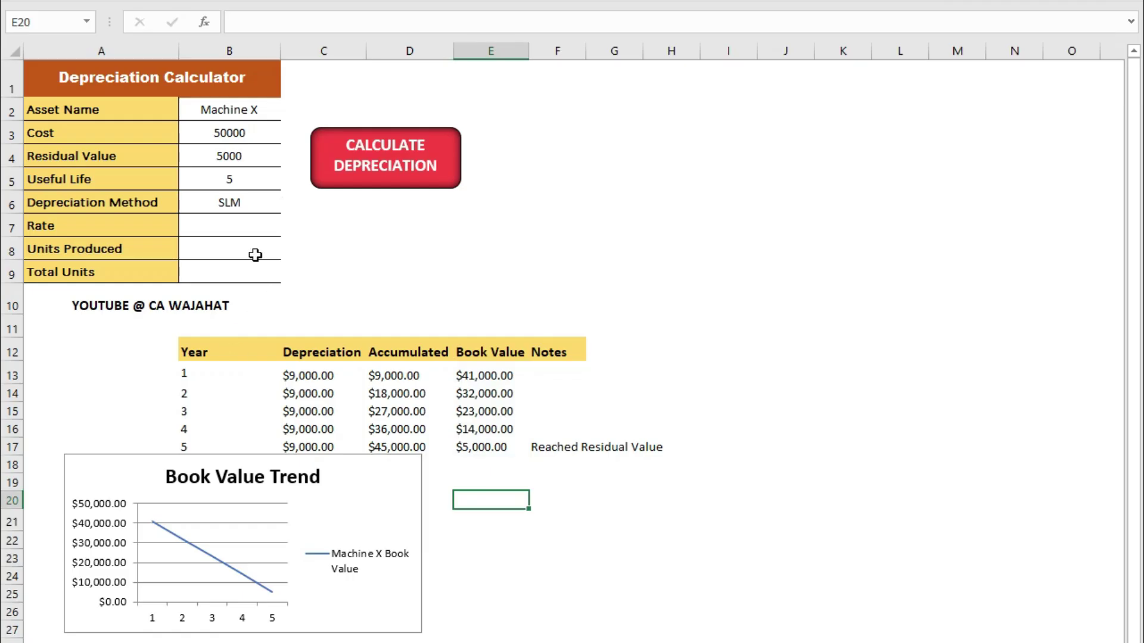
- Set the depreciation method to RBM with a rate of 0.2 and generate the depreciation schedule
{"action": "left_click", "coordinate": [212, 224]}
{"action": "left_click", "coordinate": [248, 206]}
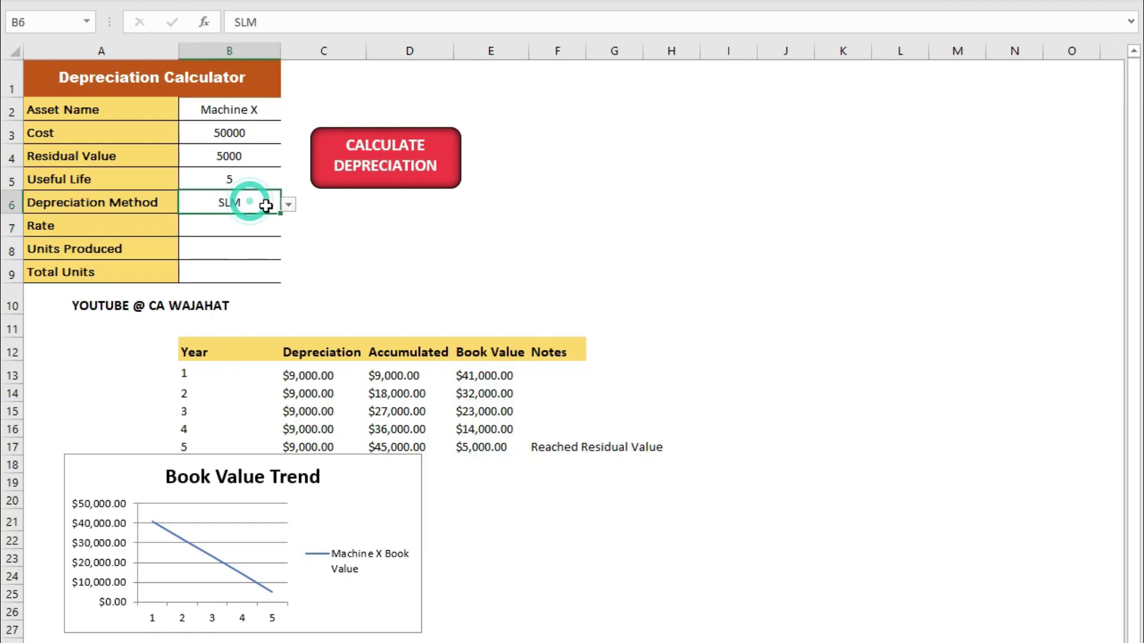
{"action": "left_click", "coordinate": [289, 205]}
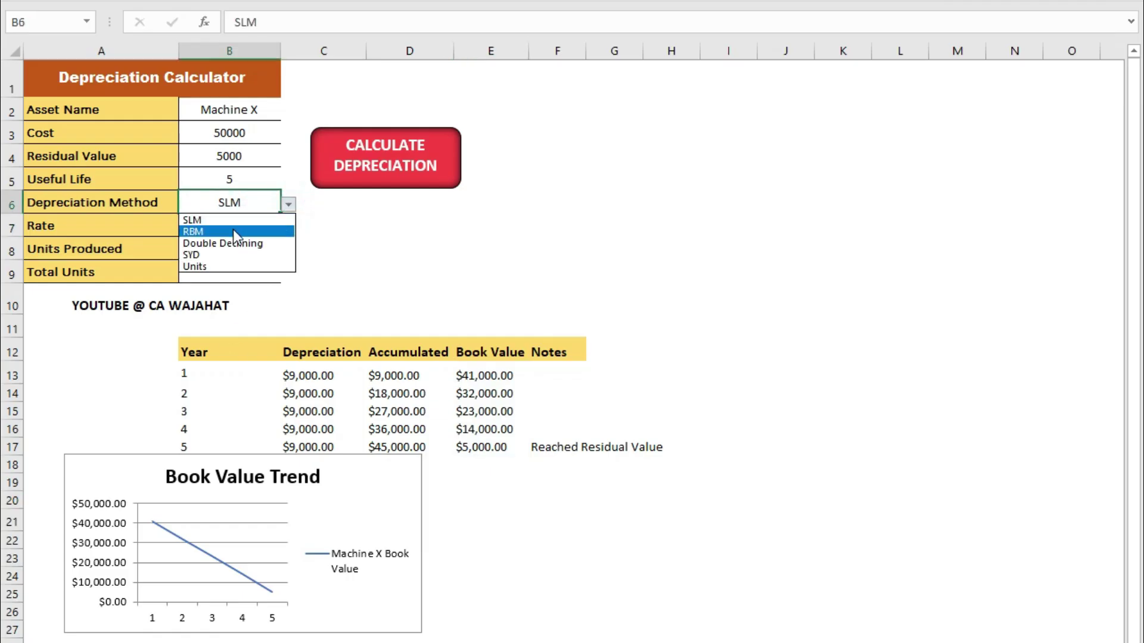
{"action": "left_click", "coordinate": [233, 230]}
{"action": "left_click", "coordinate": [233, 229]}
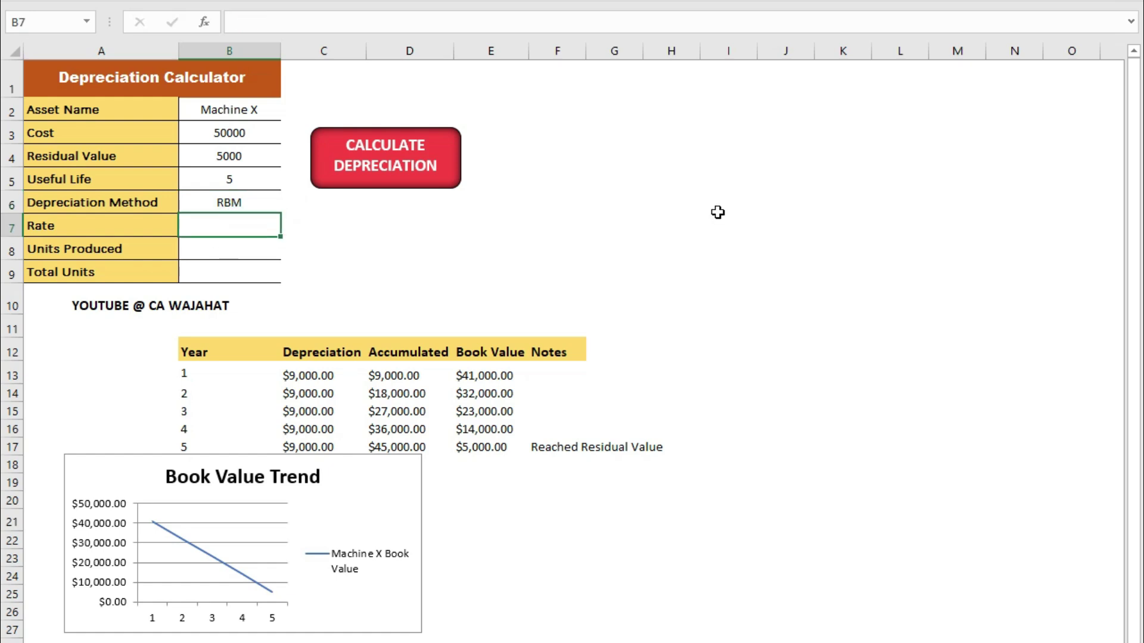
{"action": "type", "text": "0.2"}
{"action": "key", "text": "Return"}
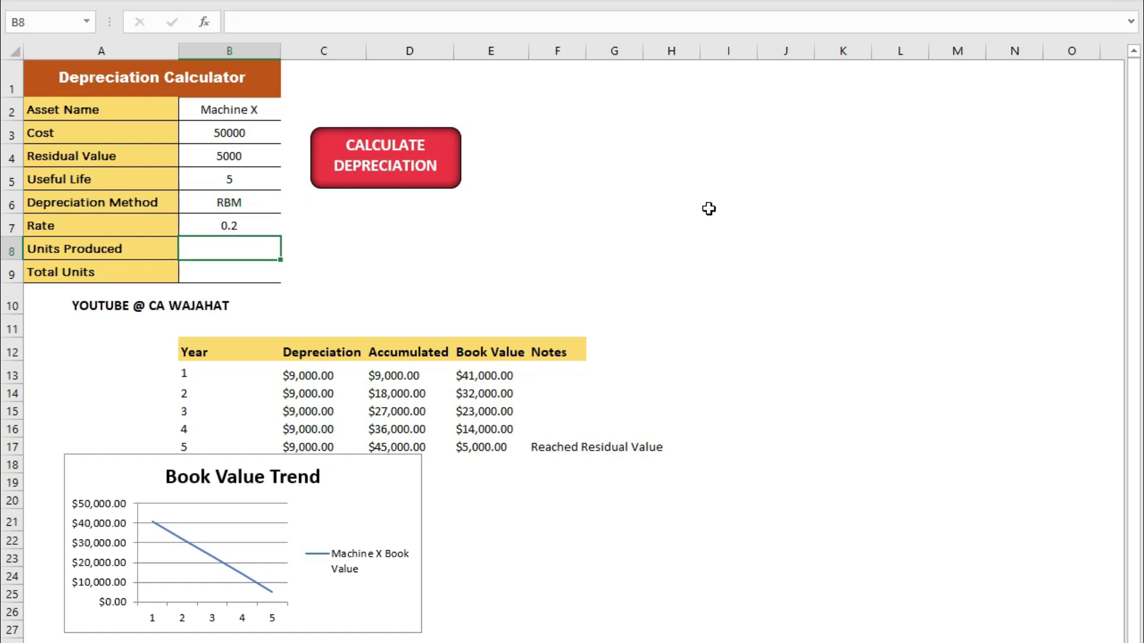
{"action": "left_click", "coordinate": [350, 170]}
{"action": "left_click", "coordinate": [651, 374]}
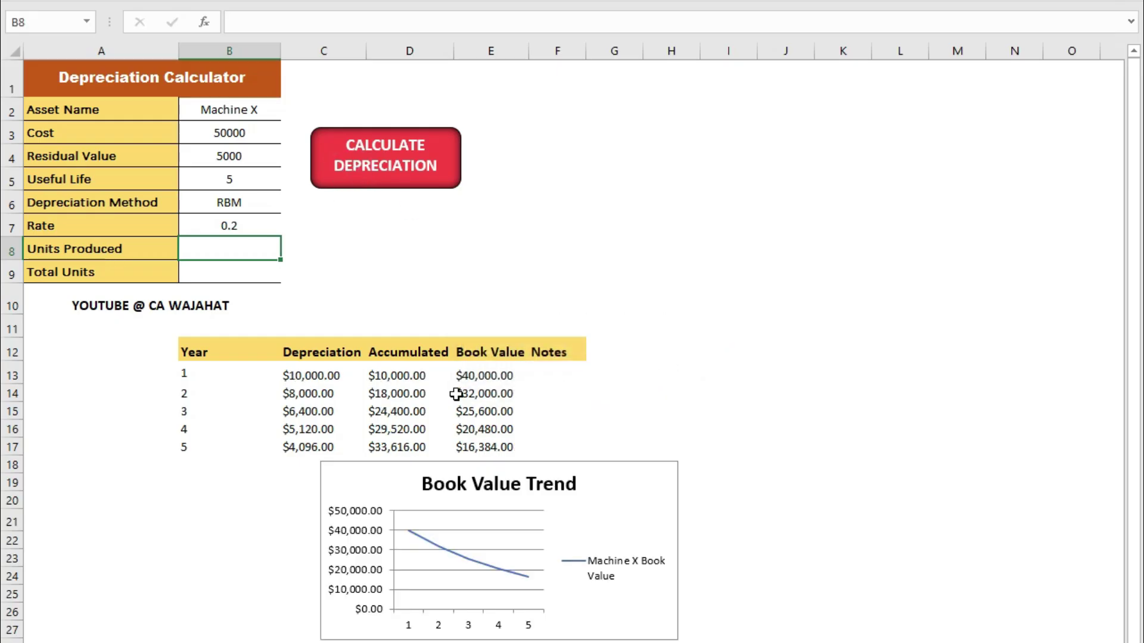
- Set the depreciation method to Double Declining
{"action": "left_click", "coordinate": [265, 205]}
{"action": "left_click", "coordinate": [288, 205]}
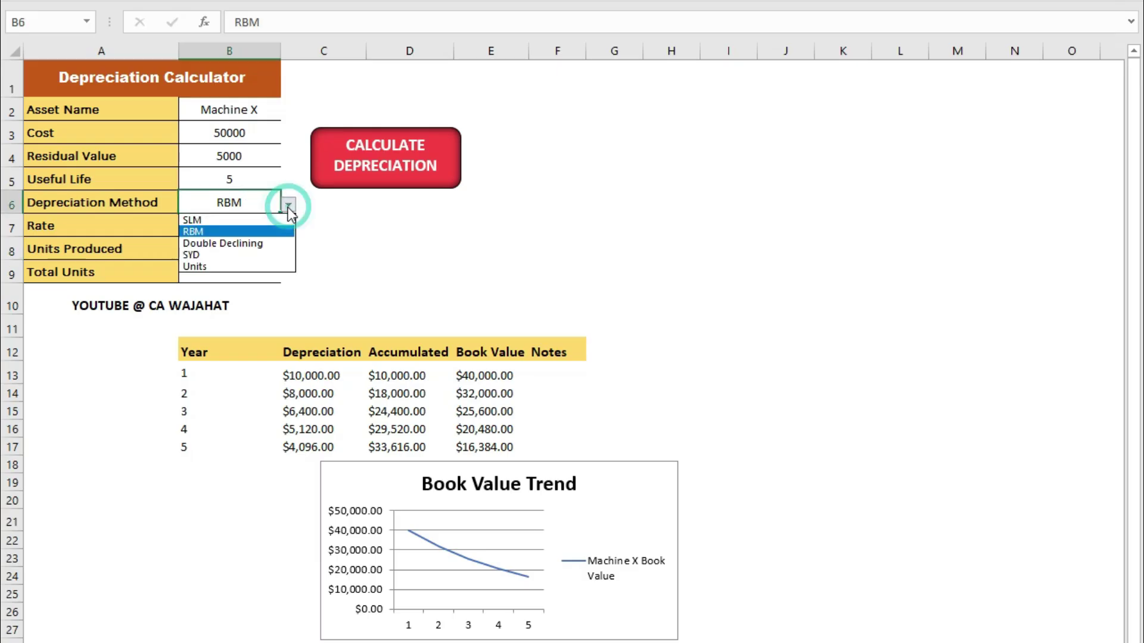
{"action": "left_click", "coordinate": [242, 240]}
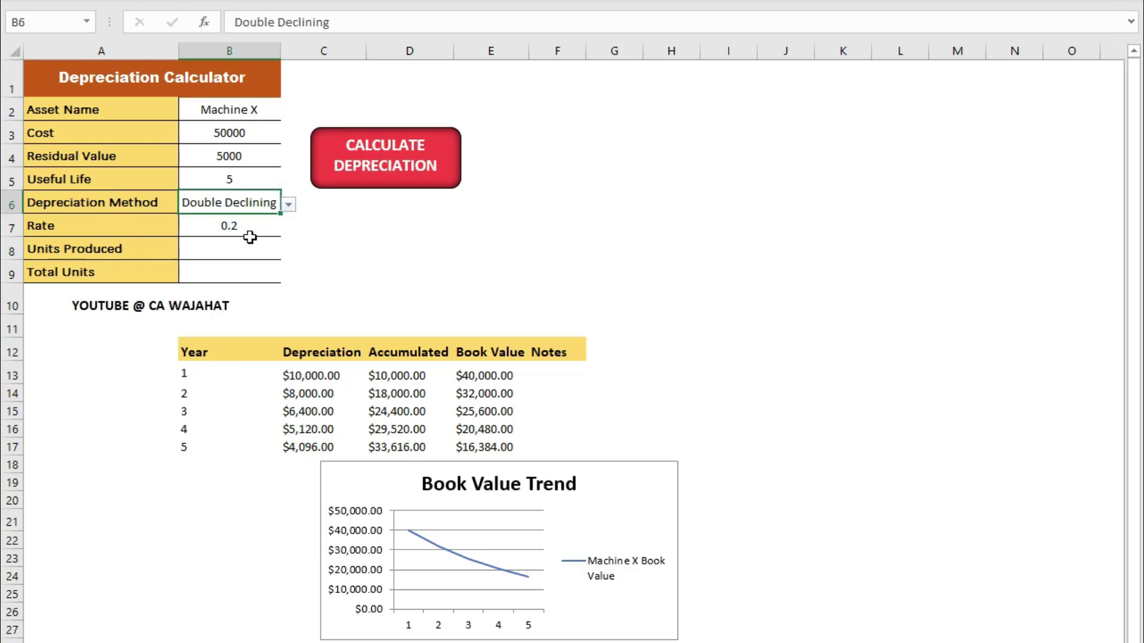
- Generate the schedule with the Units method, using rate 0, 2000 units produced and 10000 total units
{"action": "left_click", "coordinate": [288, 205]}
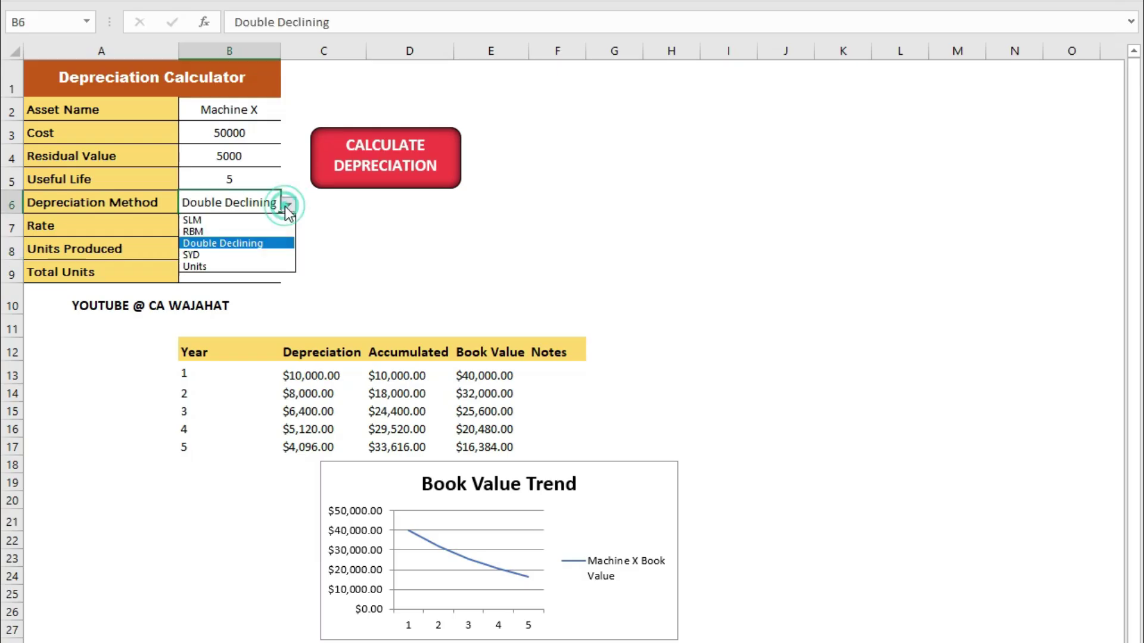
{"action": "left_click", "coordinate": [221, 267]}
{"action": "left_click", "coordinate": [244, 226]}
{"action": "type", "text": "0"}
{"action": "left_click", "coordinate": [244, 247]}
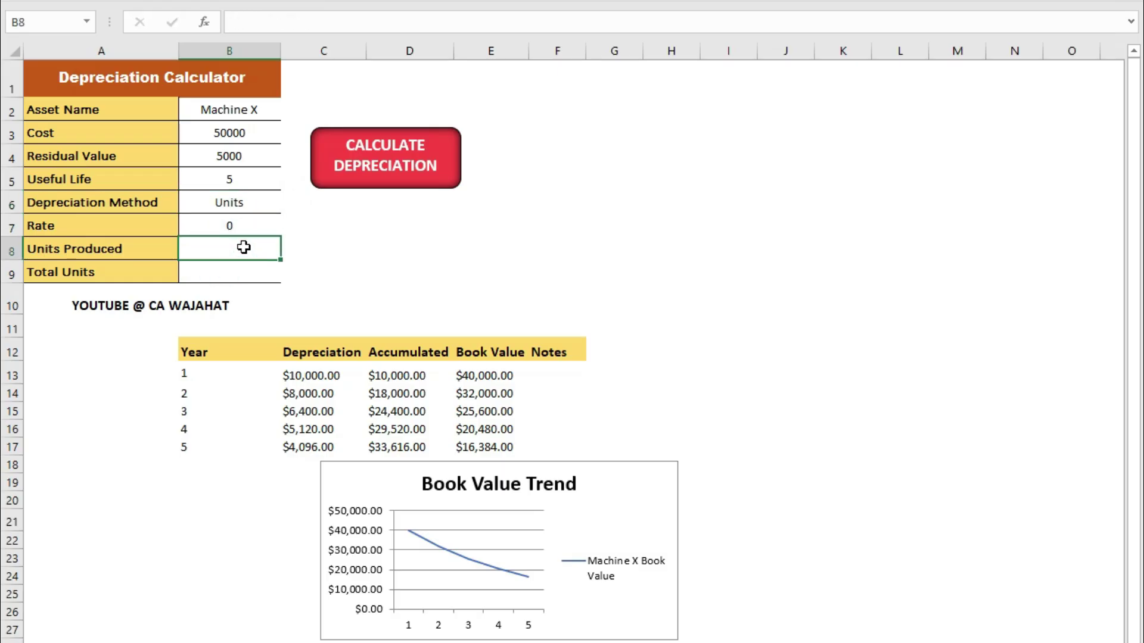
{"action": "type", "text": "2000"}
{"action": "key", "text": "Return"}
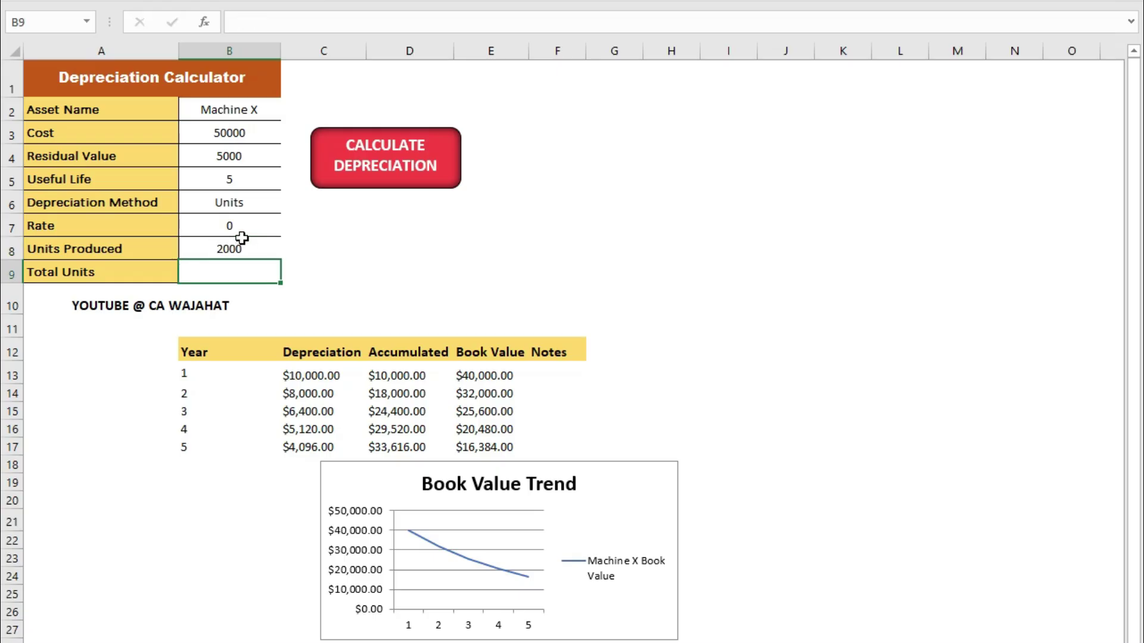
{"action": "type", "text": "10000"}
{"action": "key", "text": "Return"}
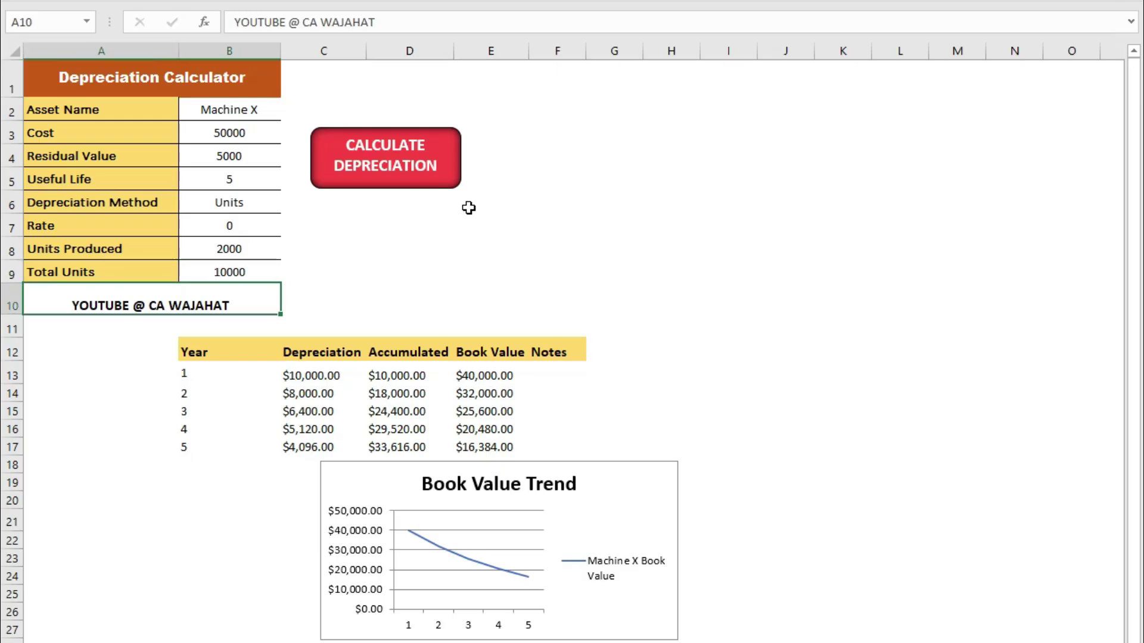
{"action": "left_click", "coordinate": [370, 169]}
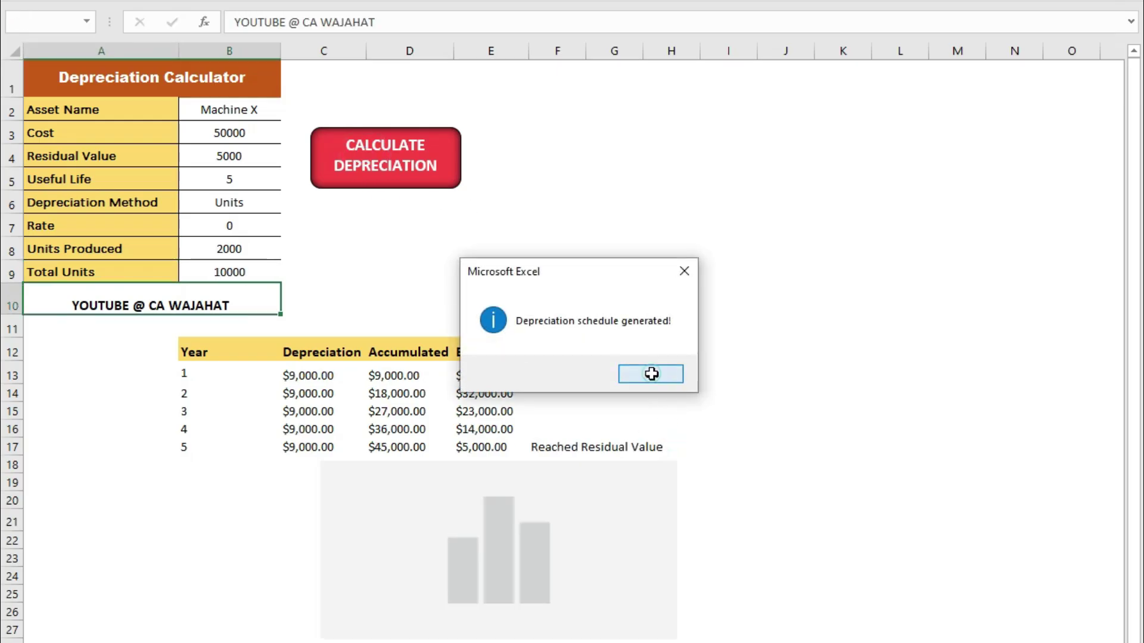
{"action": "left_click", "coordinate": [651, 373]}
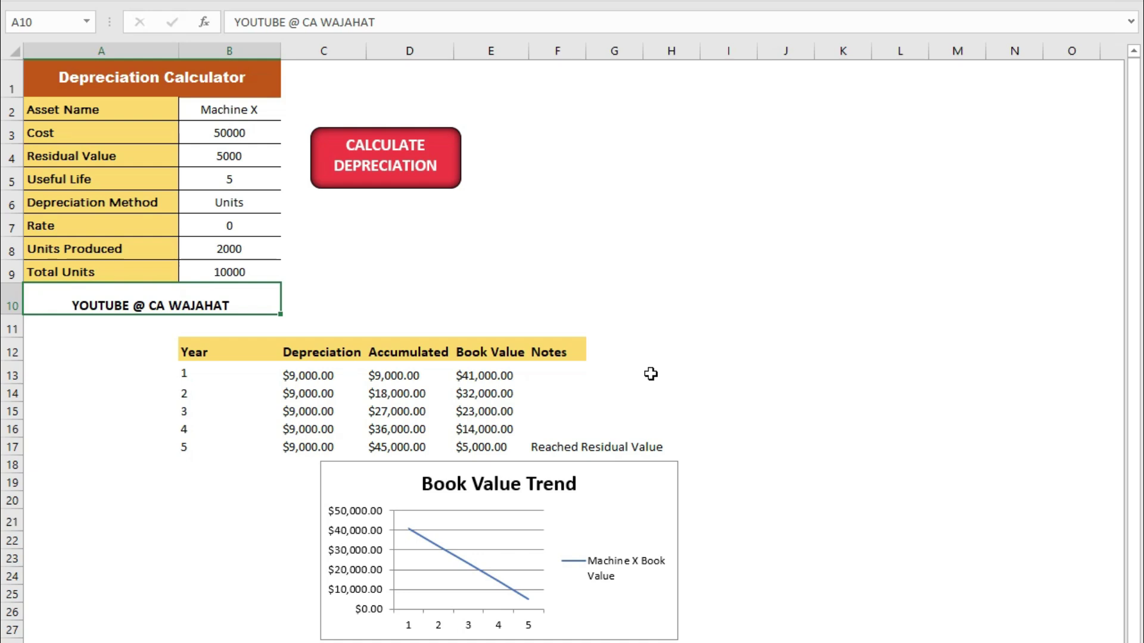
- Clear the asset name and try to calculate the depreciation with that field empty
{"action": "left_click", "coordinate": [216, 135]}
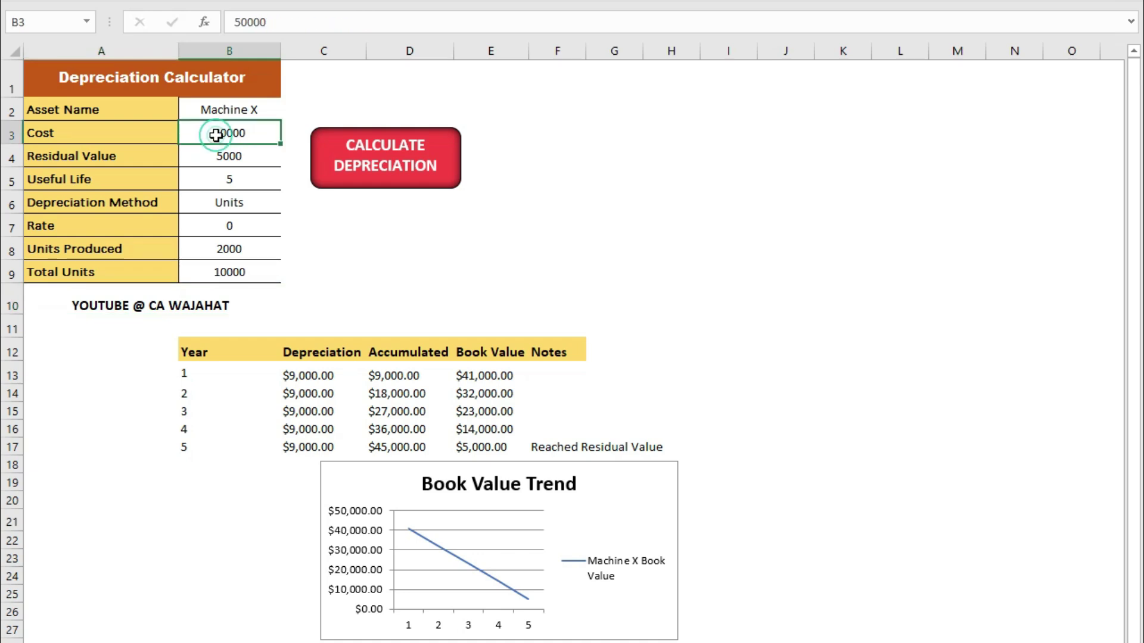
{"action": "left_click", "coordinate": [232, 112]}
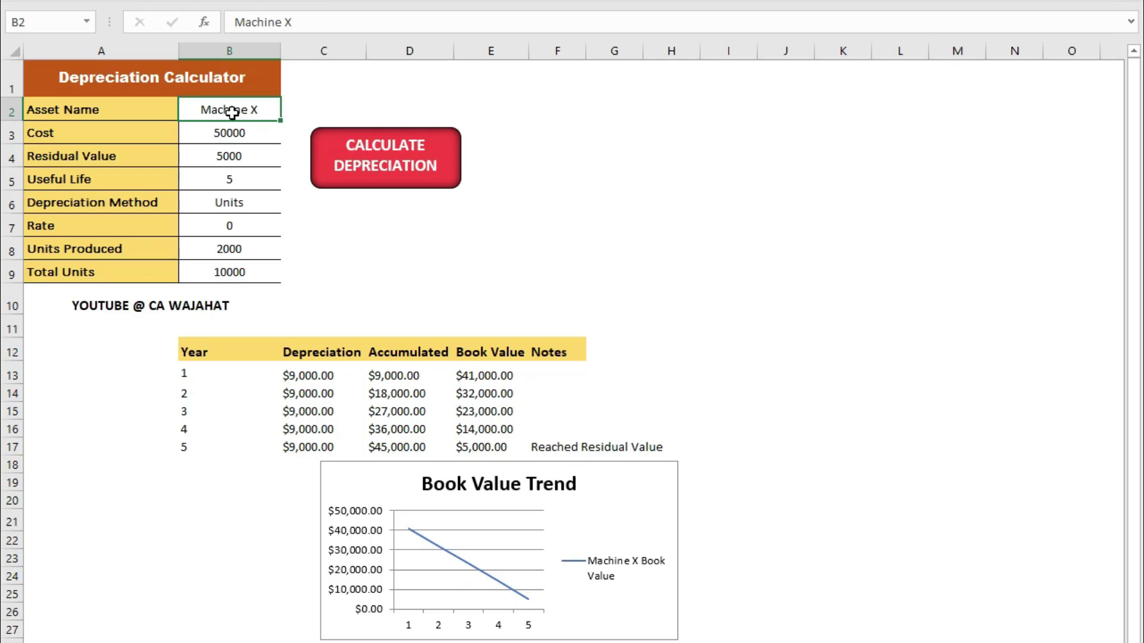
{"action": "key", "text": "Delete"}
{"action": "left_click", "coordinate": [389, 249]}
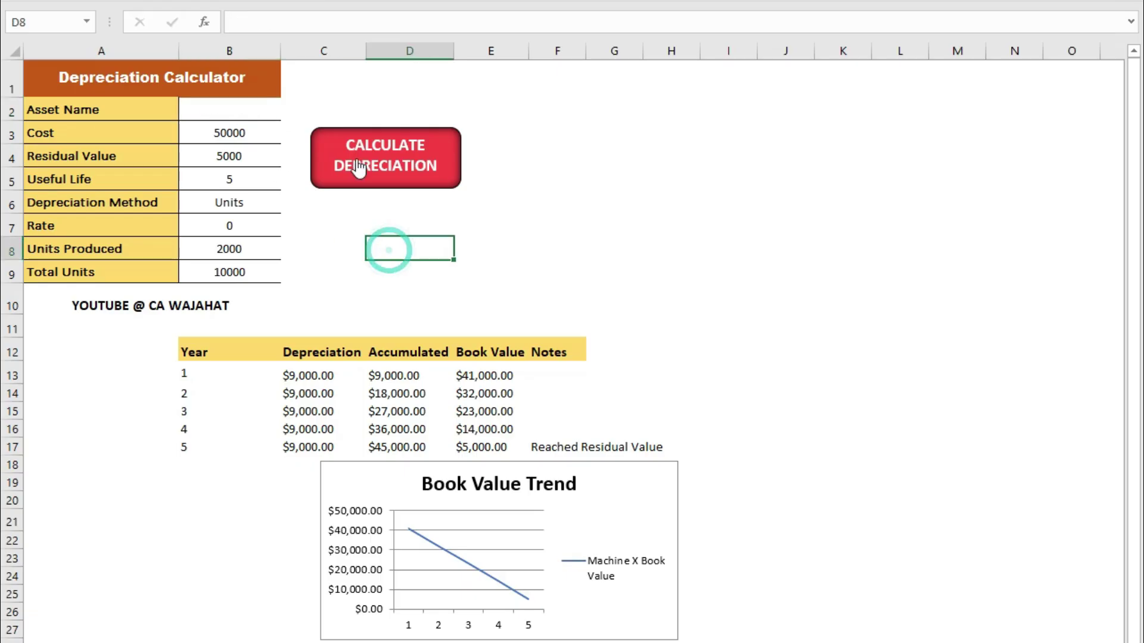
{"action": "left_click", "coordinate": [358, 167]}
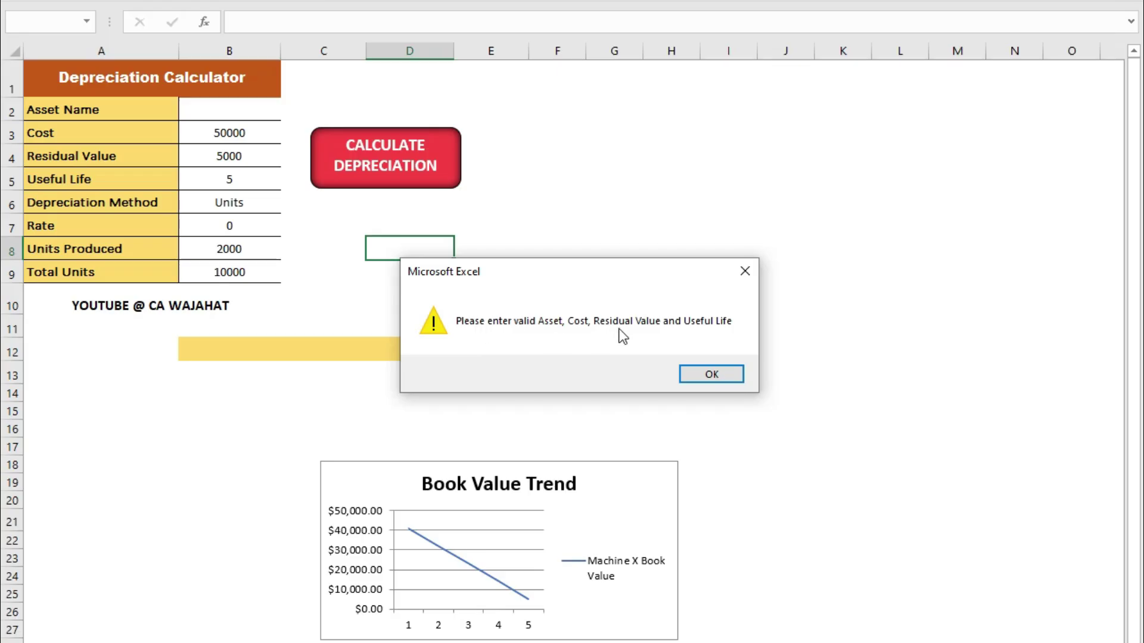
{"action": "left_click", "coordinate": [705, 373]}
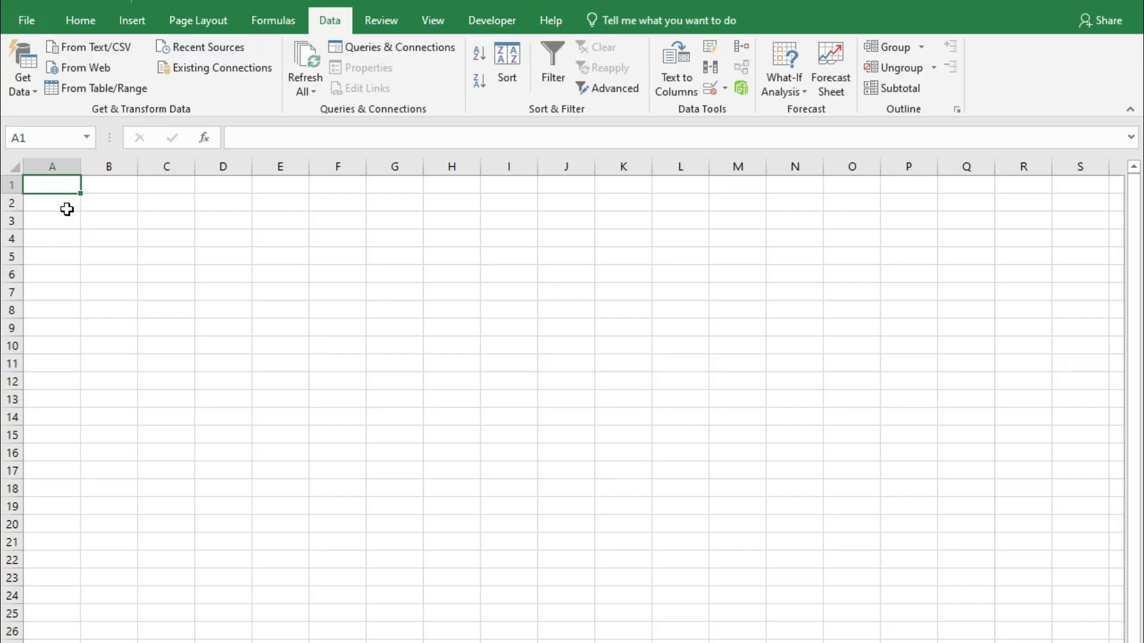
- Merge and center cells A1:D1 of the blank sheet and enter the title DEPRECIATION CALCULATOR
{"action": "left_click_drag", "start_coordinate": [49, 179], "coordinate": [195, 186]}
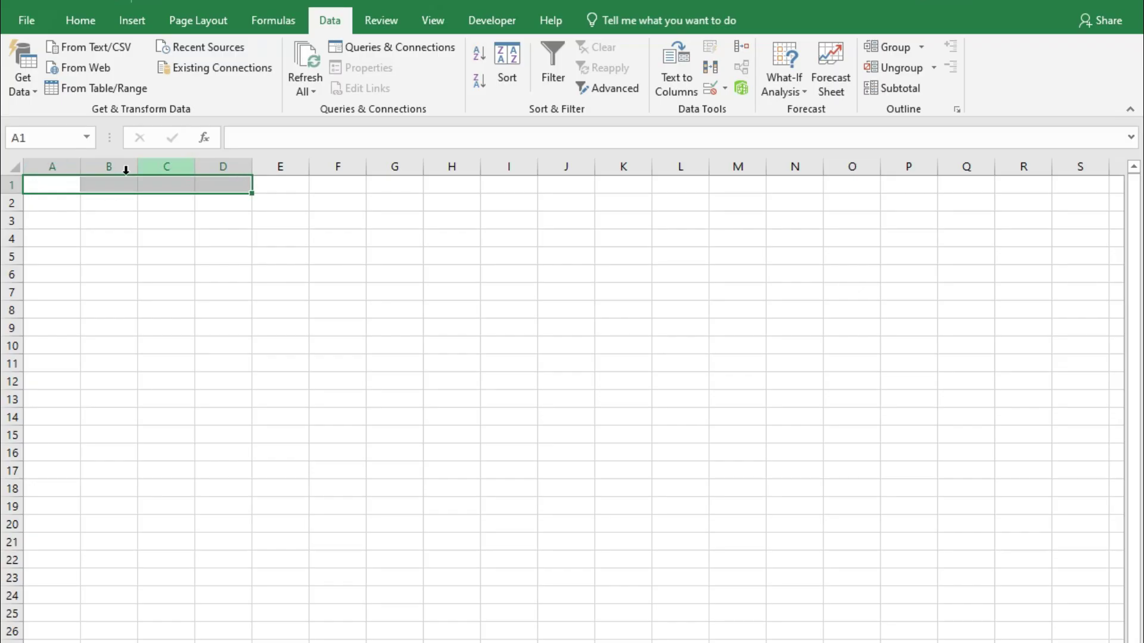
{"action": "left_click", "coordinate": [96, 18]}
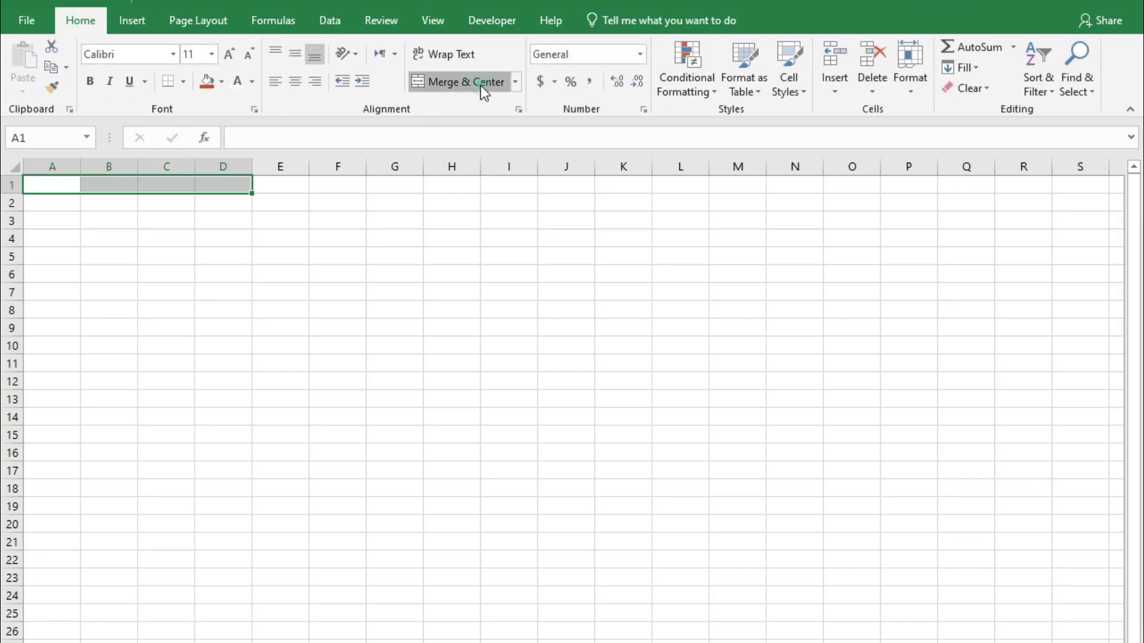
{"action": "left_click", "coordinate": [480, 85]}
{"action": "type", "text": "D"}
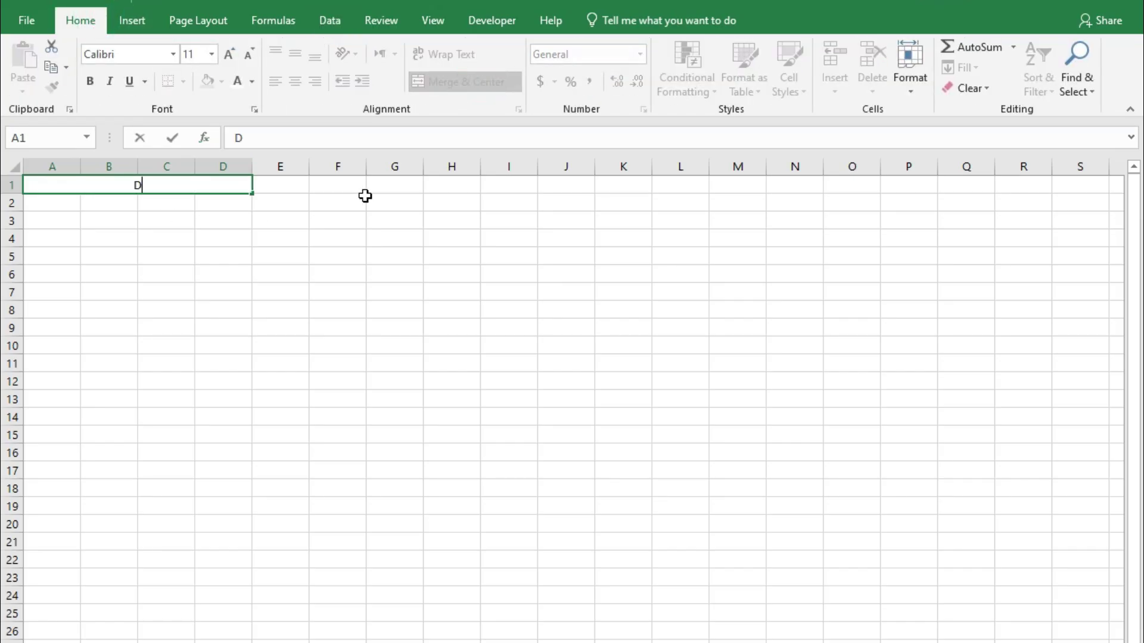
{"action": "type", "text": "EPRECIAT"}
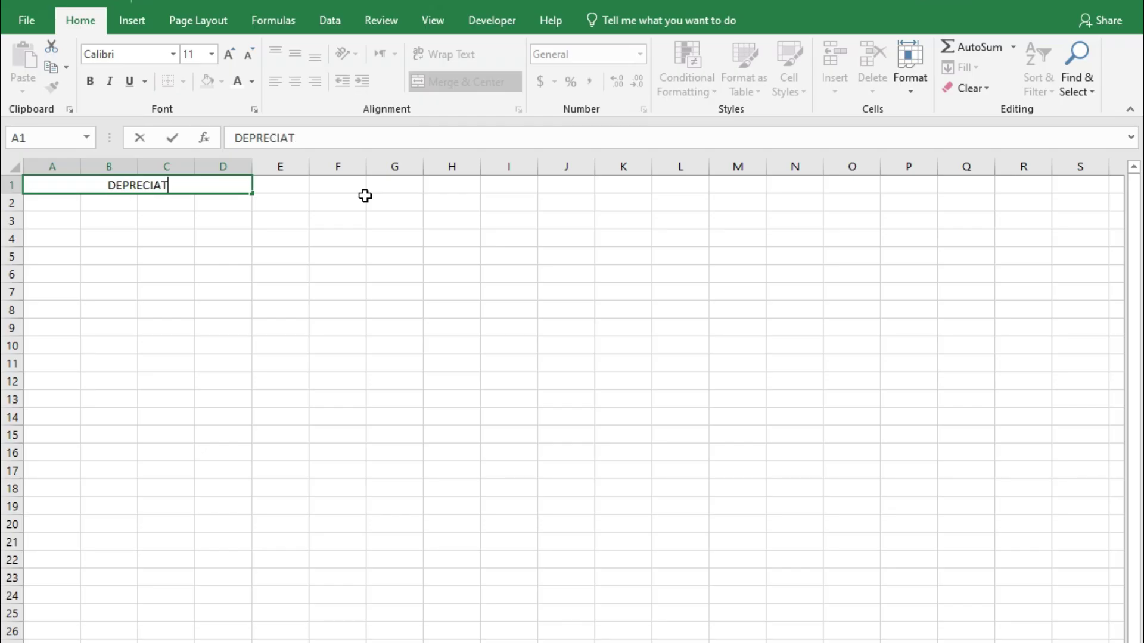
{"action": "type", "text": "ION CALCULATOR"}
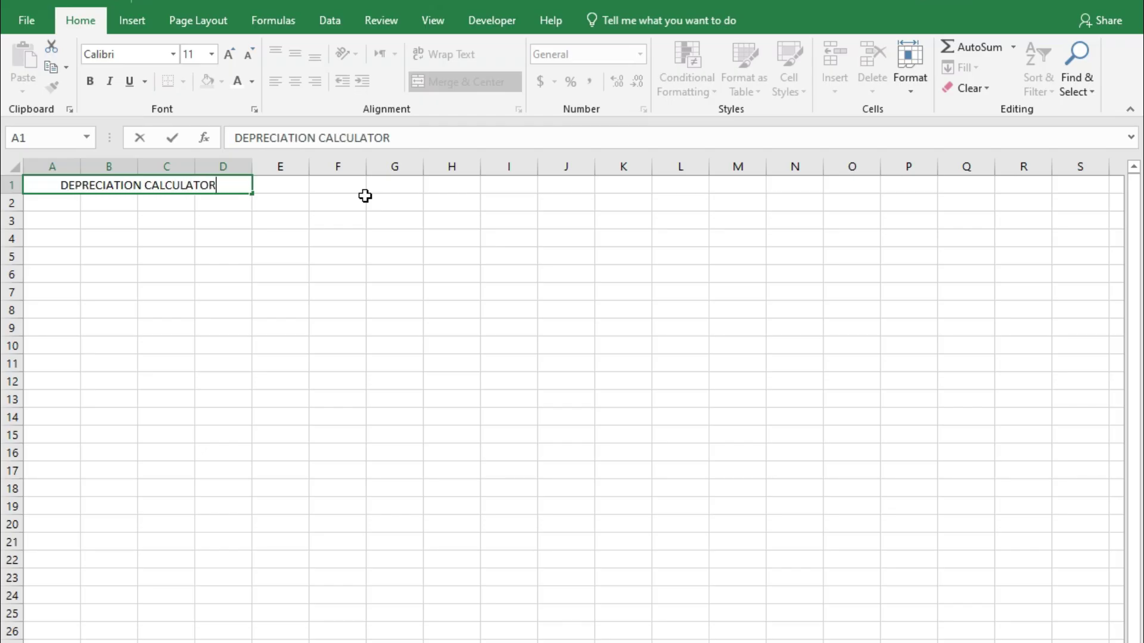
{"action": "key", "text": "Return"}
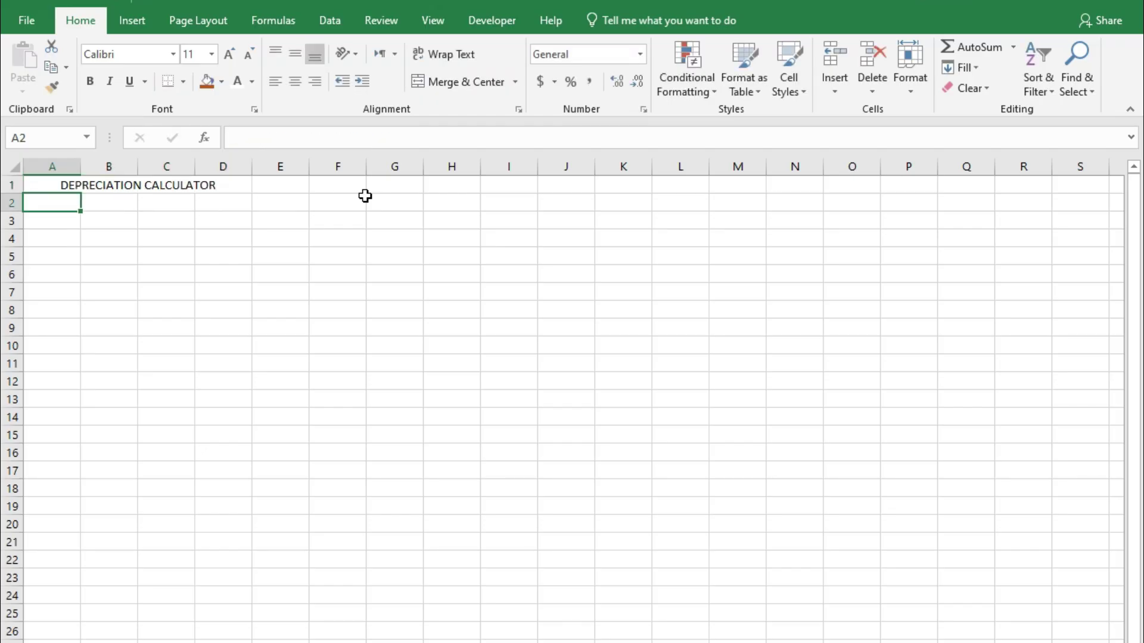
- Format the title as bold white 16-point text on an orange fill and widen column D to give it room
{"action": "left_click", "coordinate": [227, 188]}
{"action": "left_click", "coordinate": [209, 83]}
{"action": "left_click", "coordinate": [238, 81]}
{"action": "left_click", "coordinate": [228, 55]}
{"action": "left_click", "coordinate": [227, 55]}
{"action": "left_click", "coordinate": [228, 55]}
{"action": "left_click", "coordinate": [89, 81]}
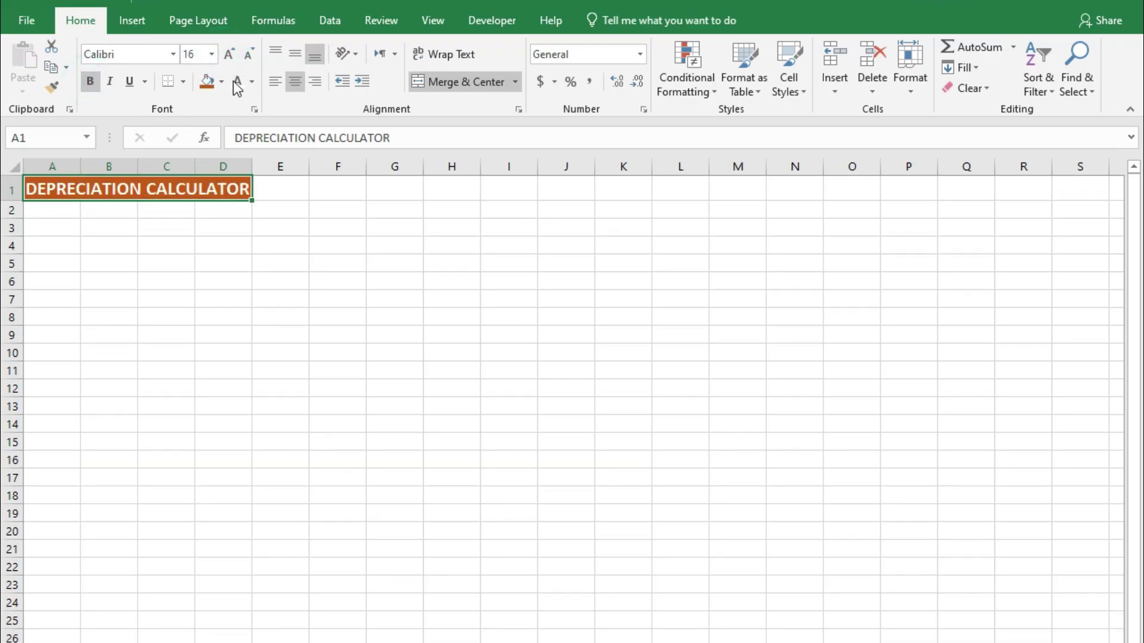
{"action": "left_click", "coordinate": [227, 55]}
{"action": "left_click_drag", "start_coordinate": [252, 167], "coordinate": [283, 175]}
{"action": "left_click", "coordinate": [249, 55]}
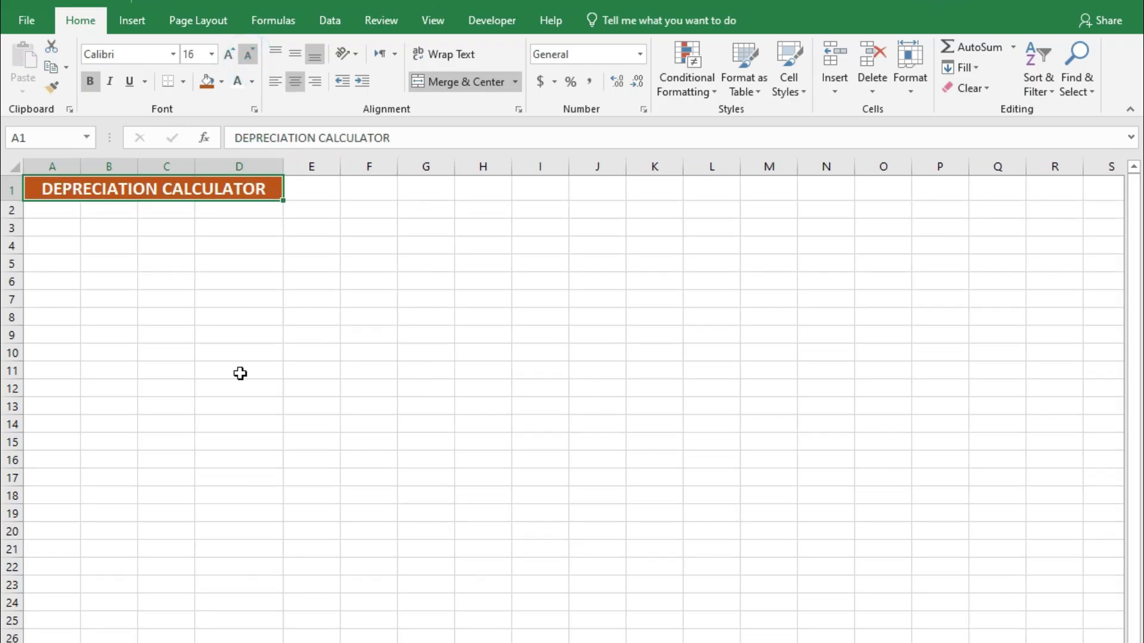
{"action": "left_click", "coordinate": [238, 393]}
- Copy the field labels in A2:A9 of the finished calculator to A2 of the new sheet and widen column A so each fits on one line
{"action": "left_click", "coordinate": [64, 208]}
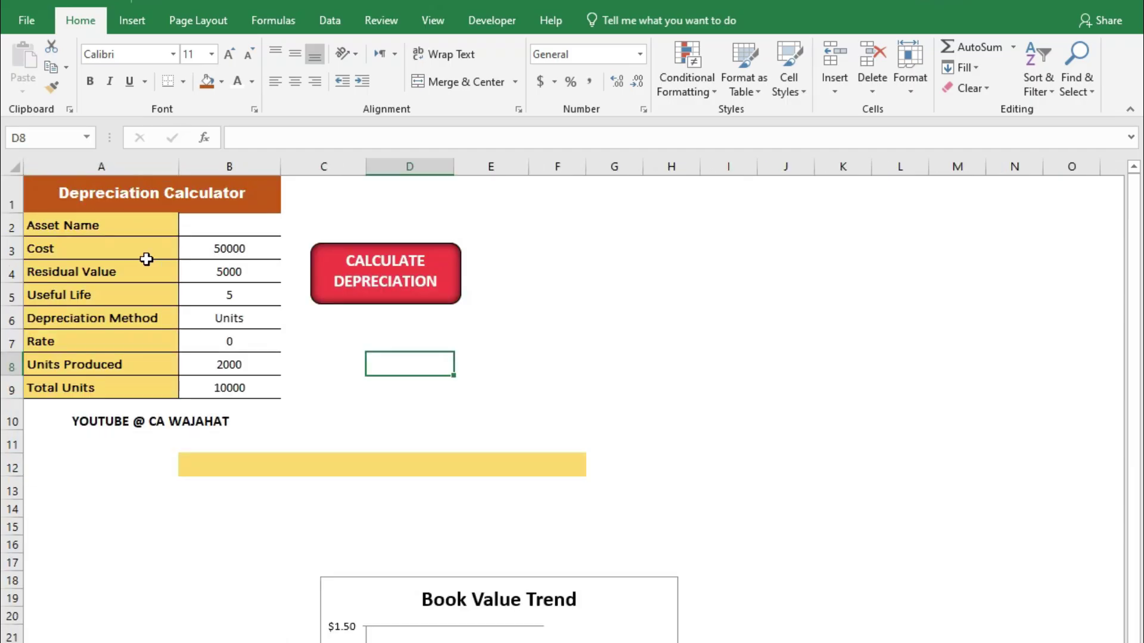
{"action": "left_click_drag", "start_coordinate": [136, 227], "coordinate": [133, 394]}
{"action": "right_click", "coordinate": [137, 393]}
{"action": "left_click", "coordinate": [169, 433]}
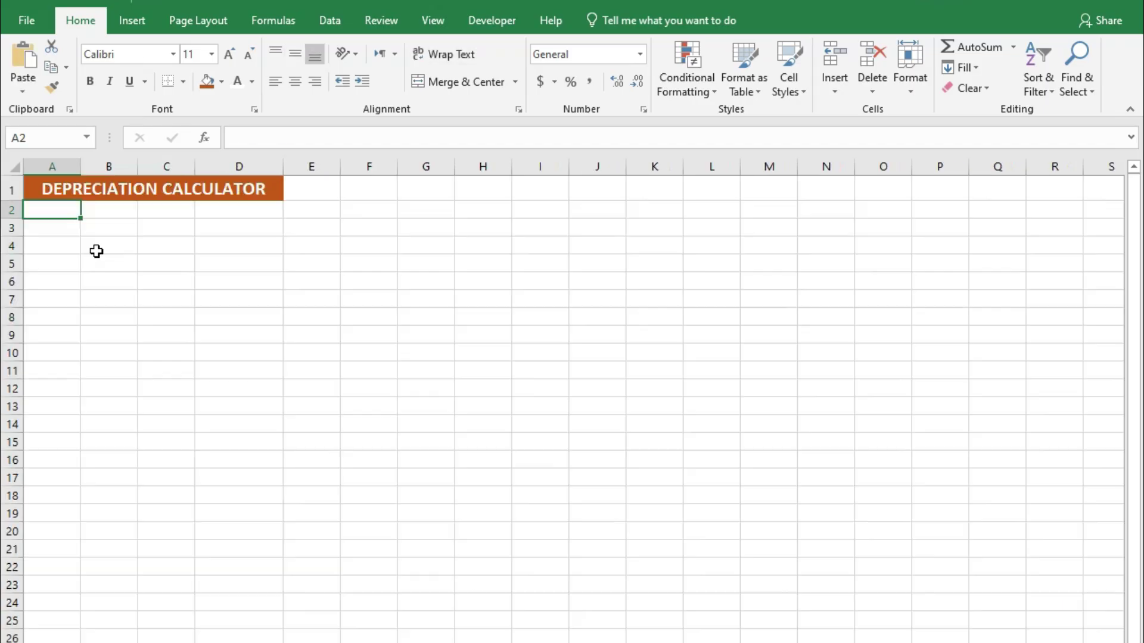
{"action": "right_click", "coordinate": [61, 209]}
{"action": "left_click", "coordinate": [100, 285]}
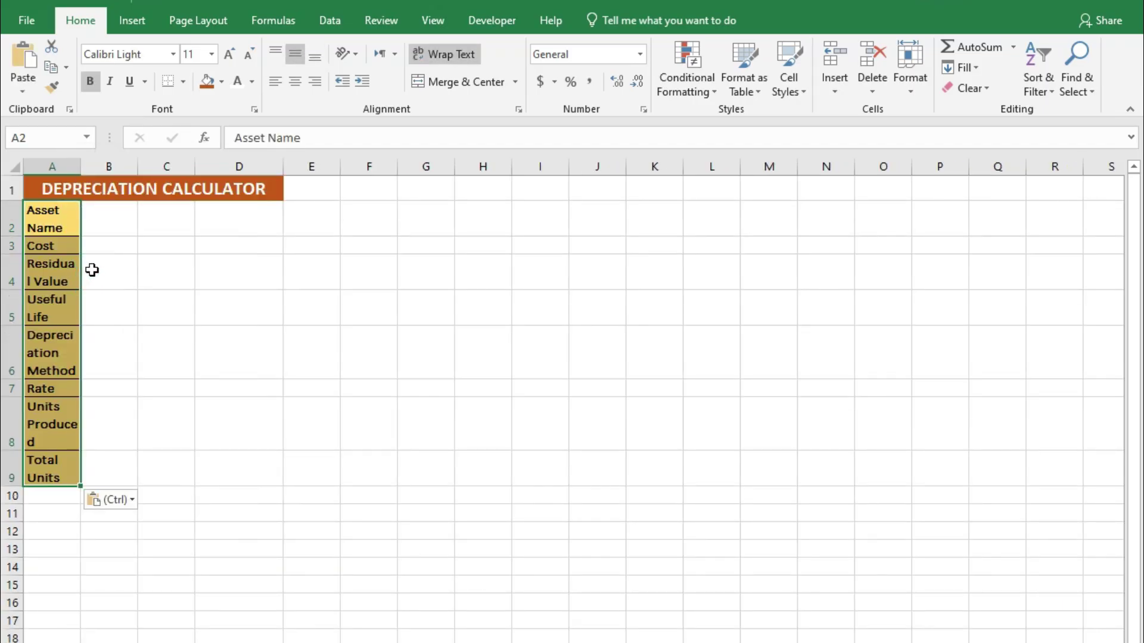
{"action": "left_click_drag", "start_coordinate": [82, 158], "coordinate": [213, 179]}
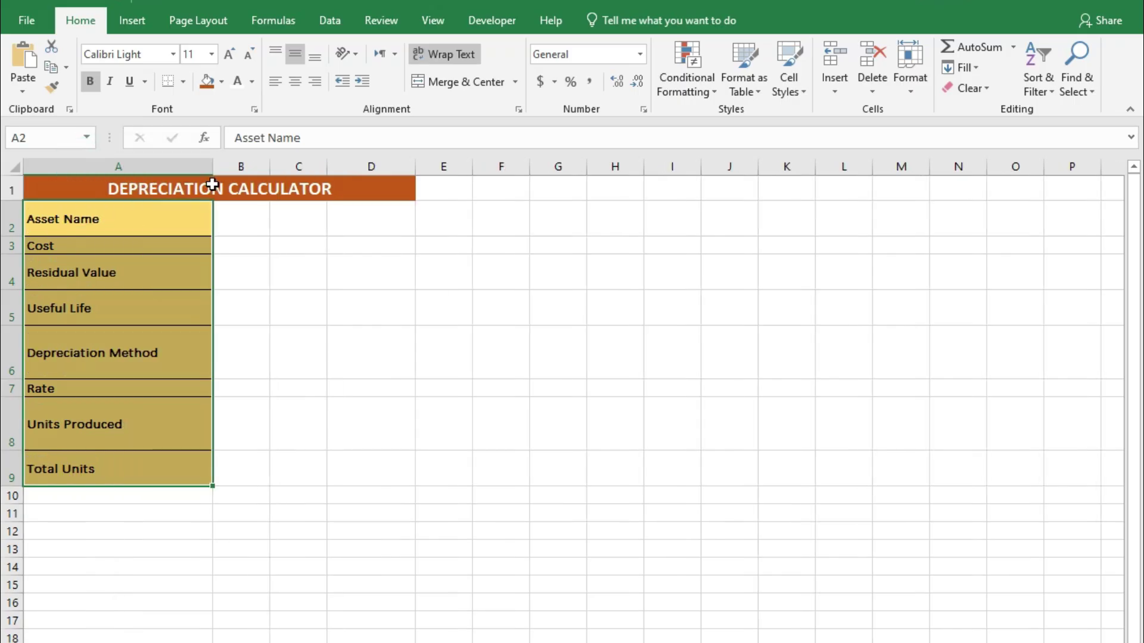
{"action": "left_click", "coordinate": [141, 225]}
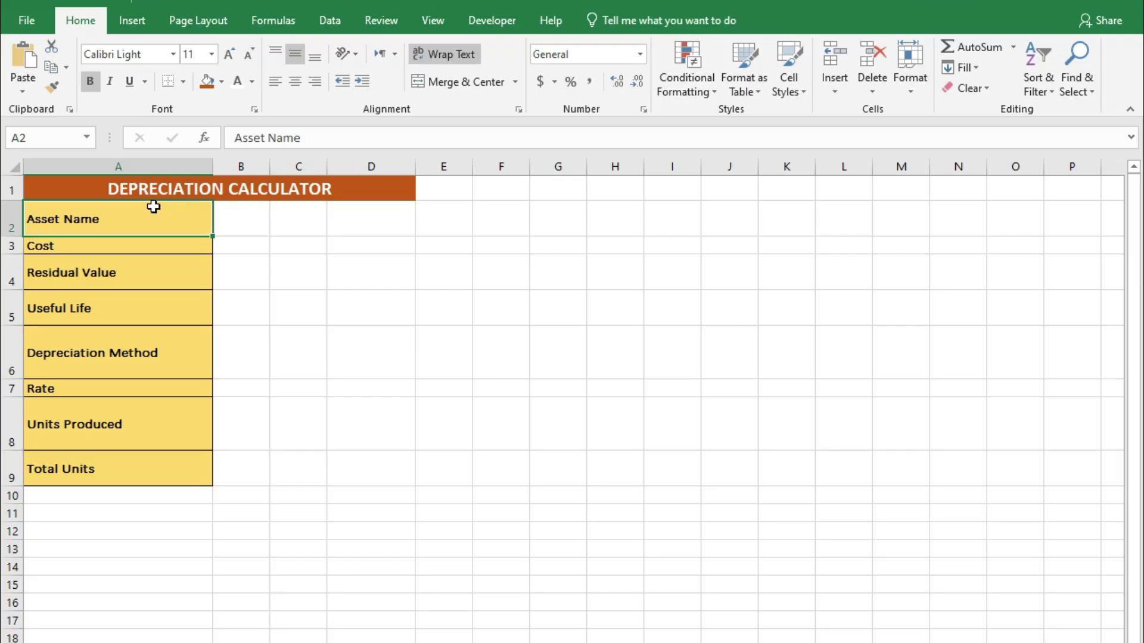
- Set the height of row 2, which holds the Asset Name label, to 20
{"action": "key", "text": "alt"}
{"action": "key", "text": "h"}
{"action": "key", "text": "o"}
{"action": "key", "text": "h"}
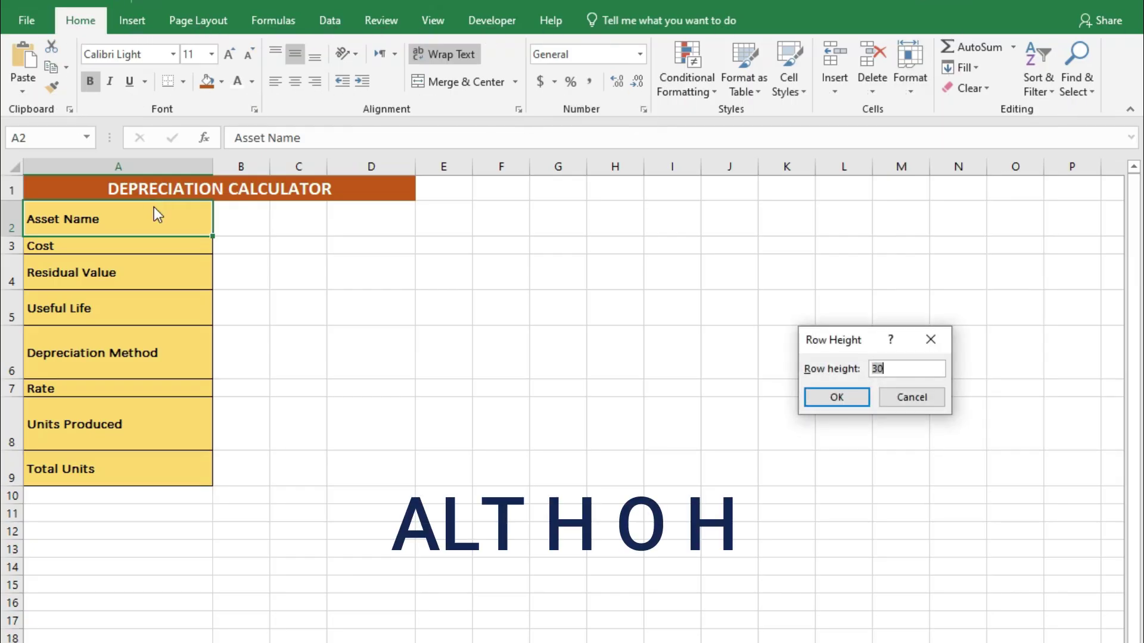
{"action": "left_click_drag", "start_coordinate": [834, 334], "coordinate": [284, 250]}
{"action": "type", "text": "20"}
{"action": "key", "text": "Return"}
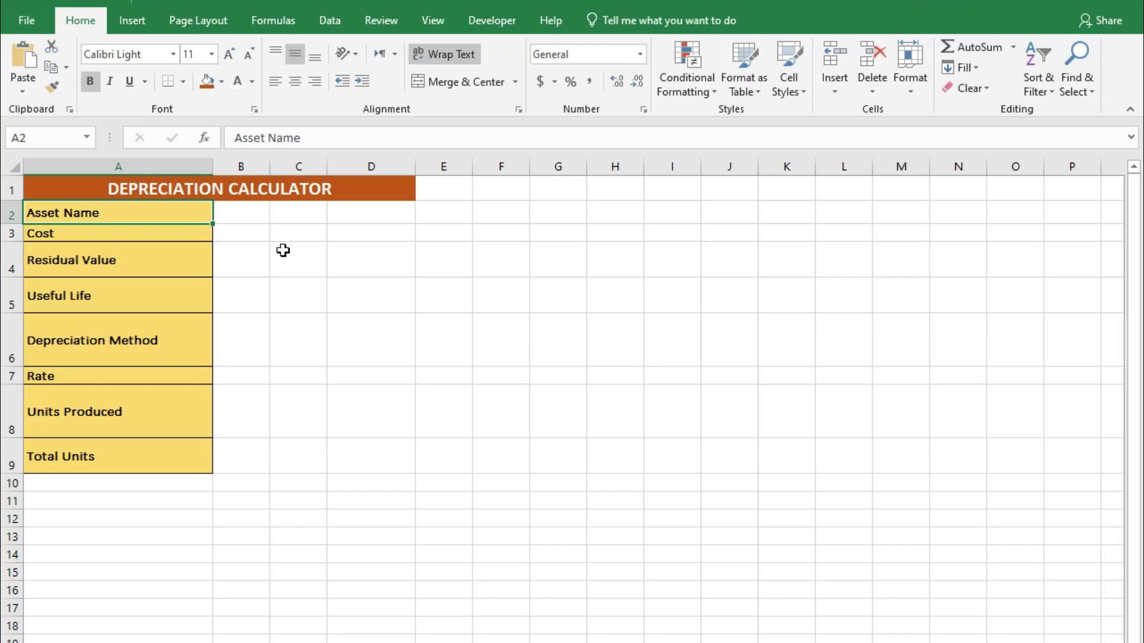
- Try a height of 10 for the Asset Name row
{"action": "key", "text": "alt+h"}
{"action": "key", "text": "o"}
{"action": "key", "text": "h"}
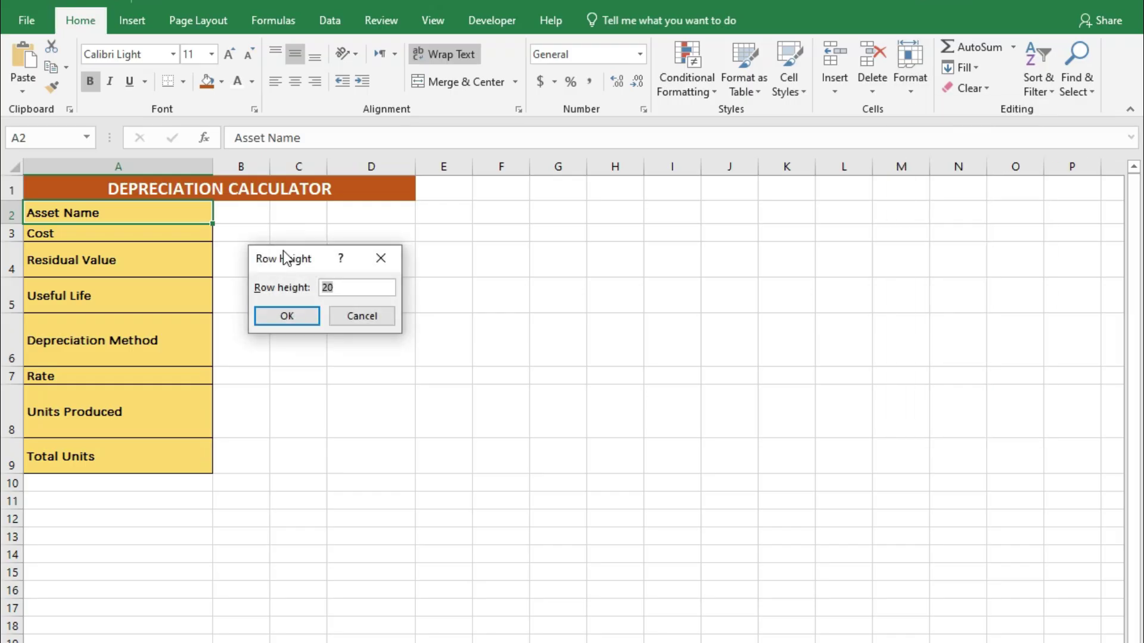
{"action": "type", "text": "10"}
{"action": "key", "text": "Return"}
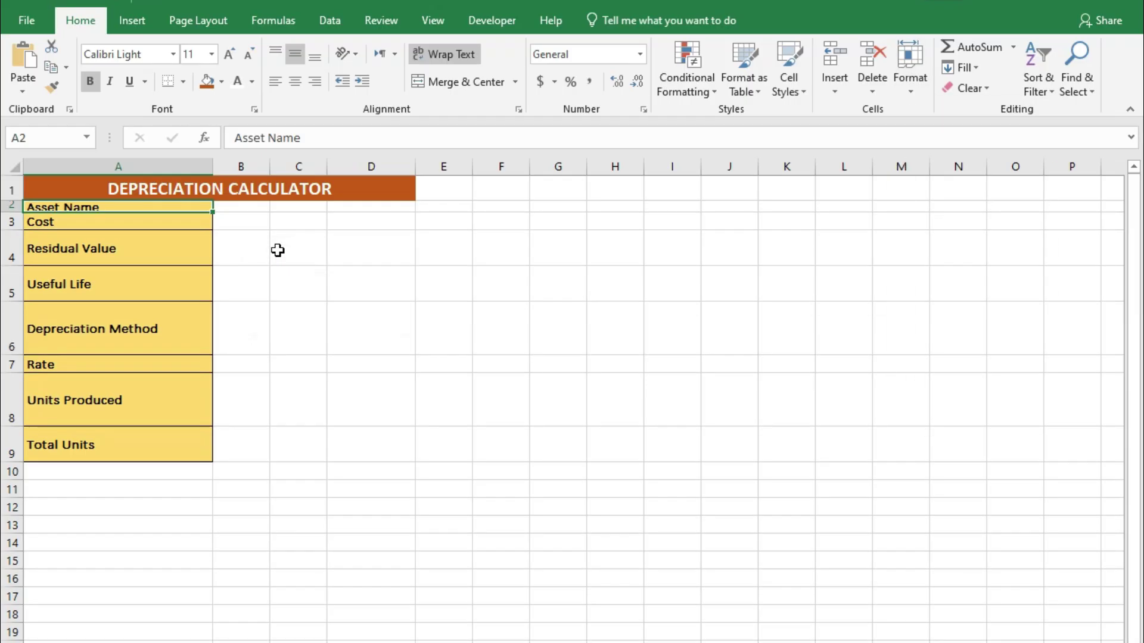
{"action": "left_click_drag", "start_coordinate": [64, 222], "coordinate": [127, 401]}
{"action": "left_click", "coordinate": [614, 476]}
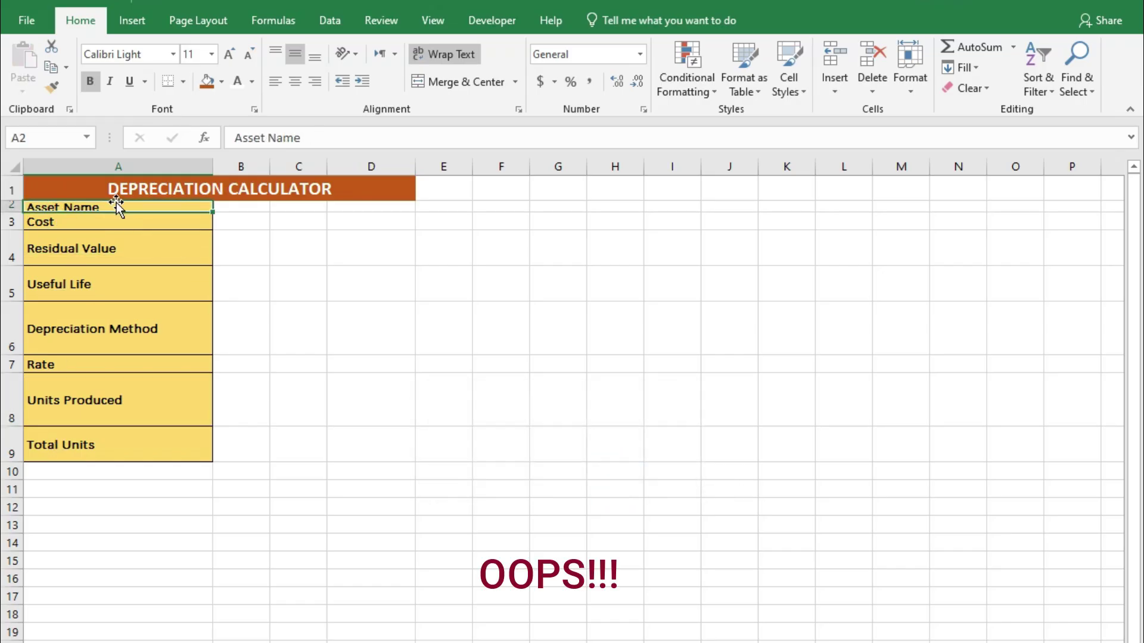
- Set the height of all label rows, 2 to 9, to 20 and widen column B slightly
{"action": "left_click_drag", "start_coordinate": [108, 207], "coordinate": [164, 423]}
{"action": "key", "text": "alt+h"}
{"action": "key", "text": "o"}
{"action": "key", "text": "h"}
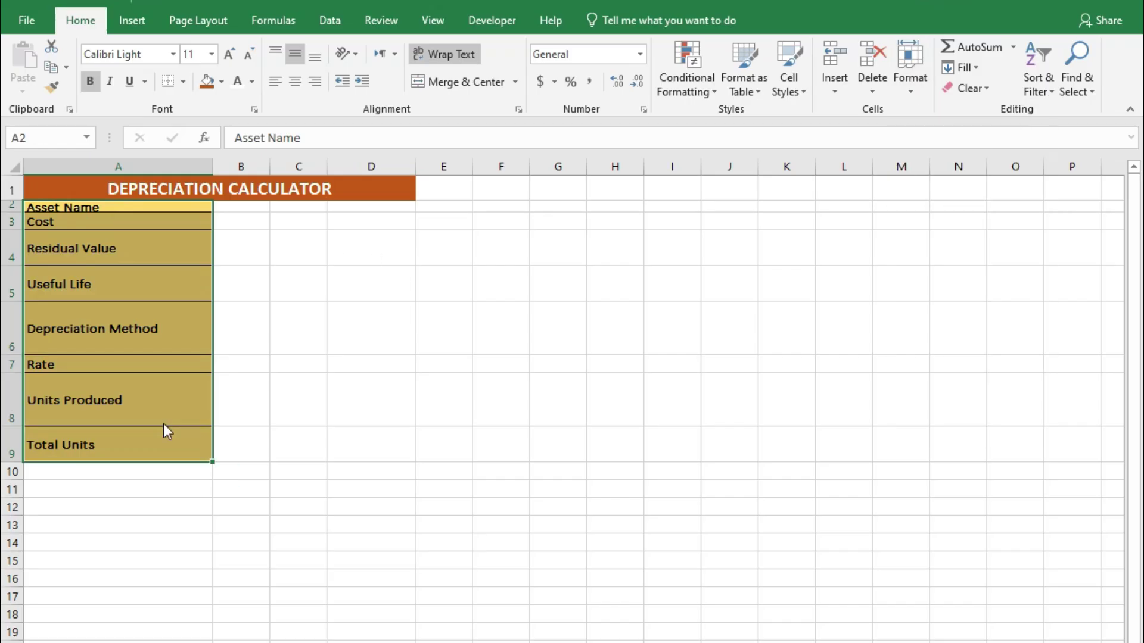
{"action": "key", "text": "Return"}
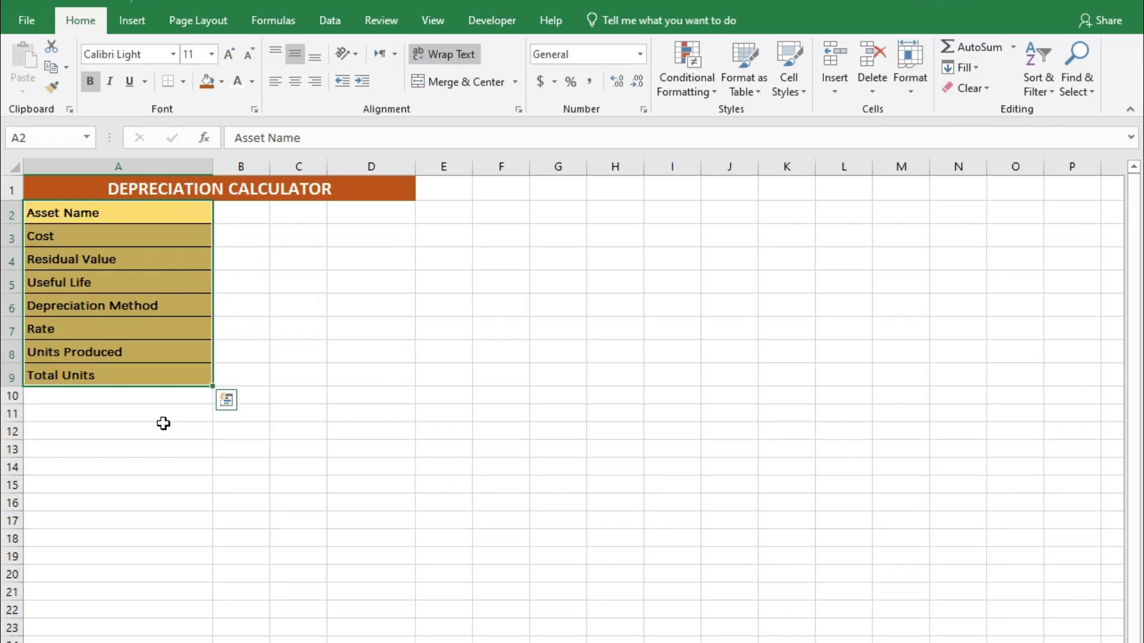
{"action": "left_click", "coordinate": [238, 204]}
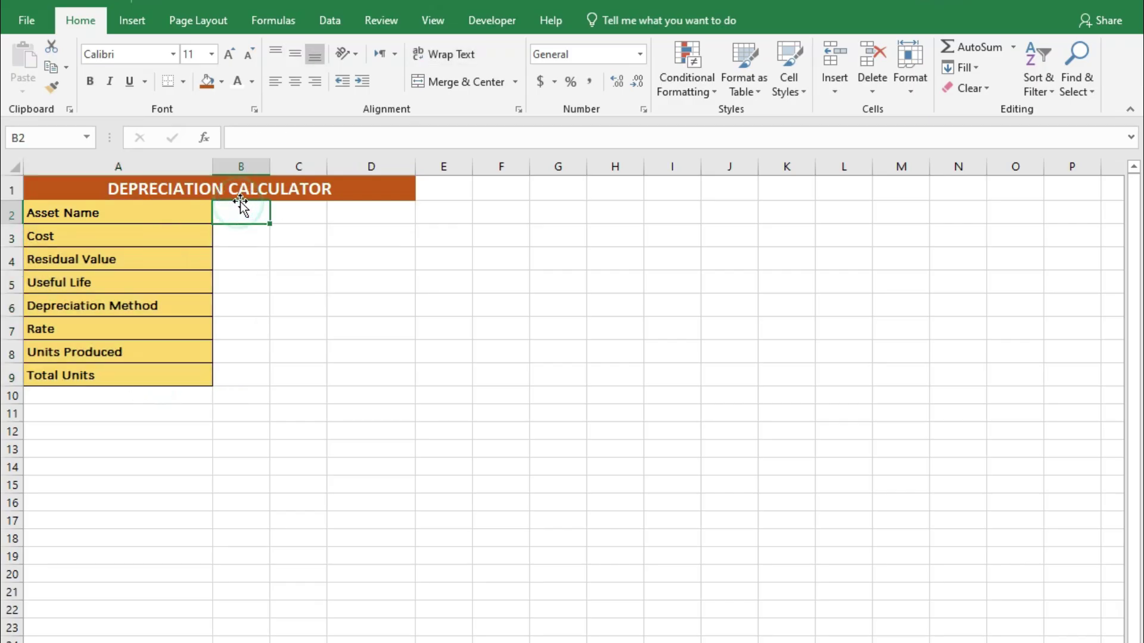
{"action": "left_click_drag", "start_coordinate": [269, 165], "coordinate": [294, 165]}
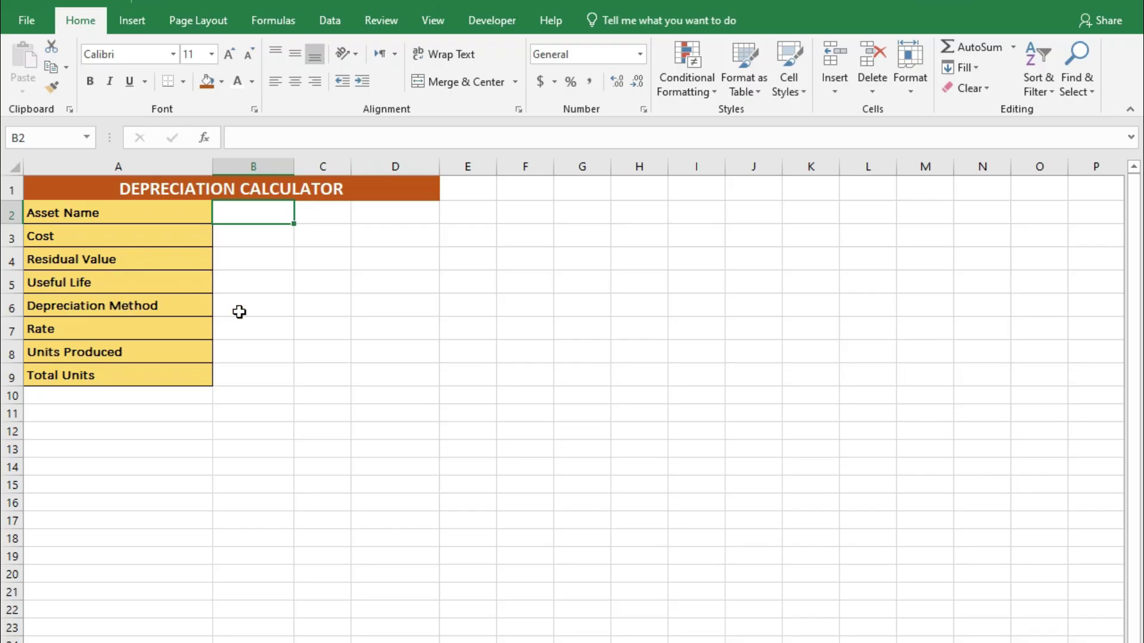
- Set up data validation on the Depreciation Method input cell B6 so that it allows a List
{"action": "left_click", "coordinate": [238, 310]}
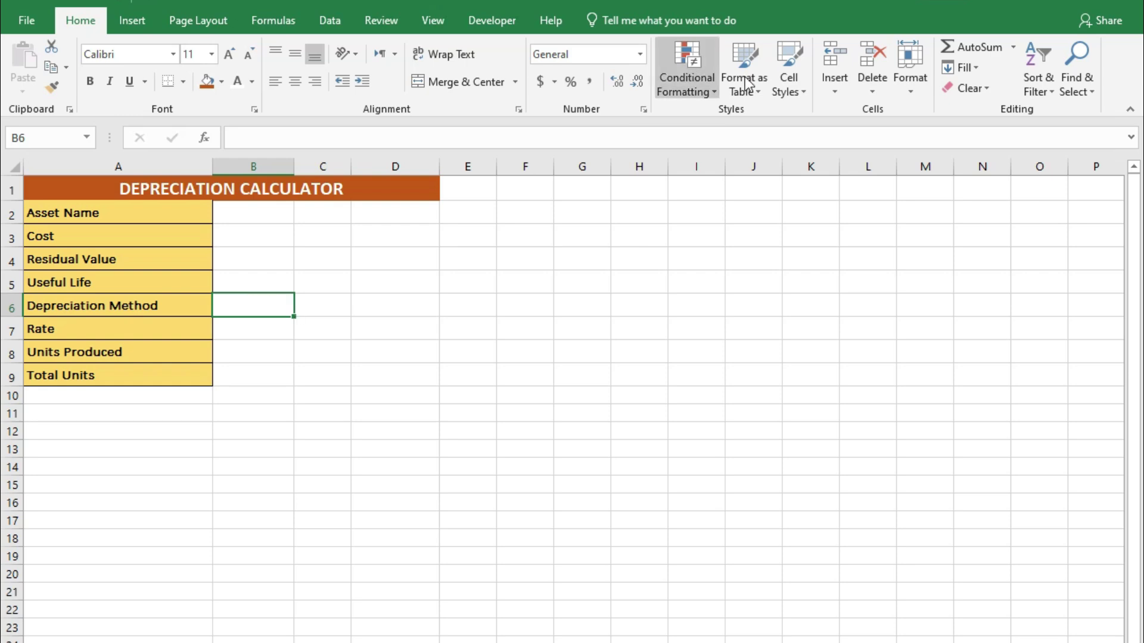
{"action": "left_click", "coordinate": [329, 23]}
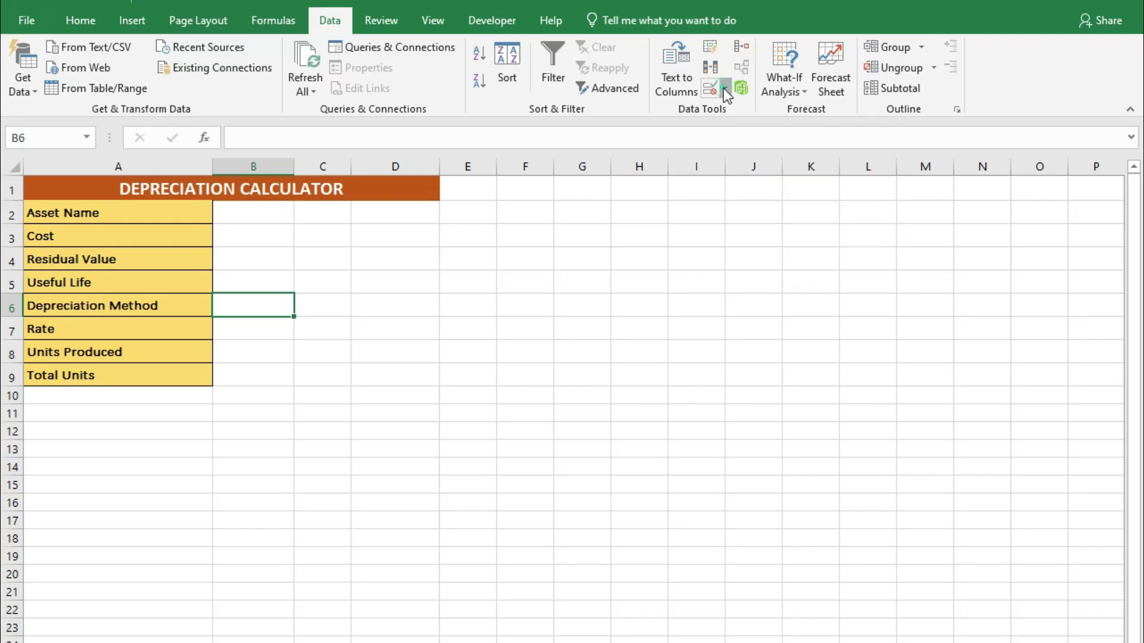
{"action": "left_click", "coordinate": [725, 90]}
{"action": "left_click", "coordinate": [738, 109]}
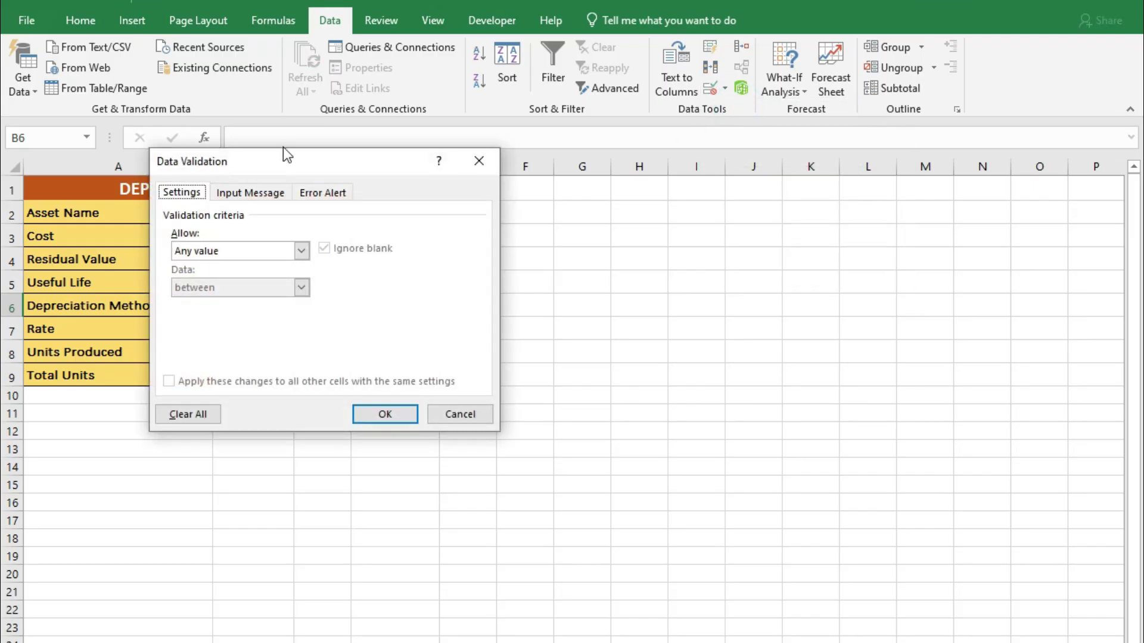
{"action": "left_click_drag", "start_coordinate": [284, 149], "coordinate": [510, 179]}
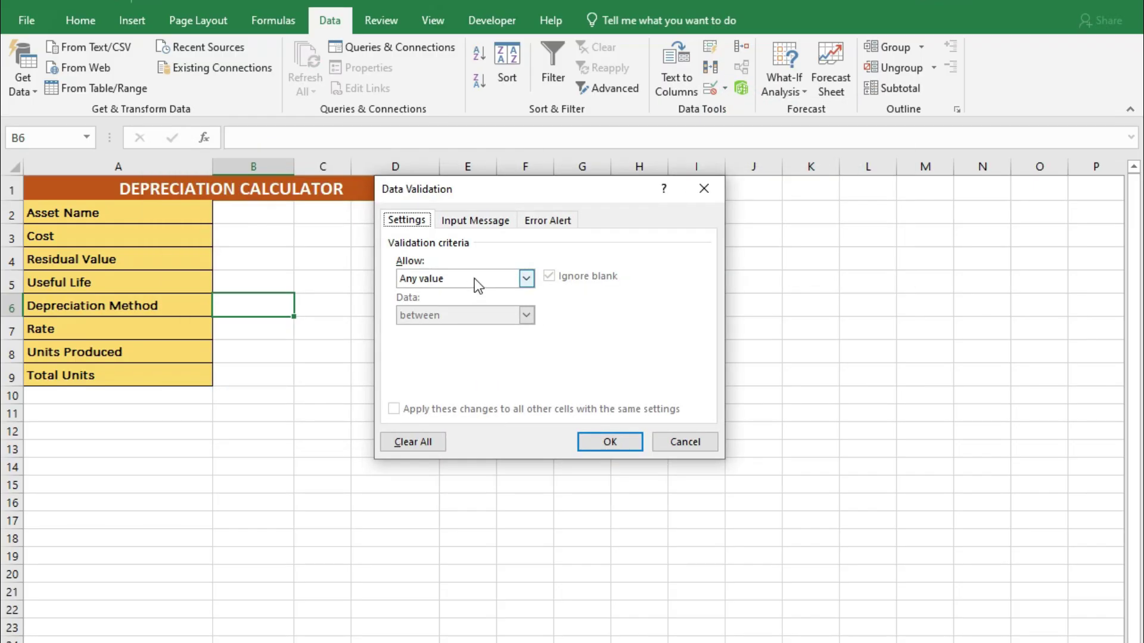
{"action": "left_click", "coordinate": [527, 278]}
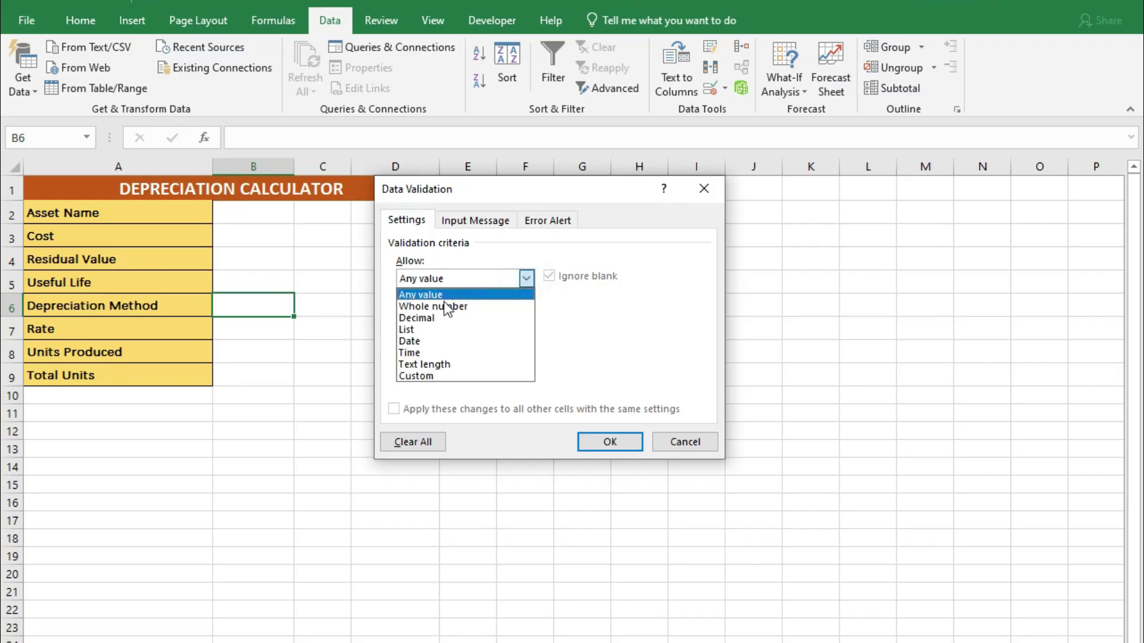
{"action": "left_click", "coordinate": [423, 331]}
- Enter SLM, RBM, Double Declining, SYD and Units as the list source and apply the validation to B6
{"action": "left_click", "coordinate": [423, 348]}
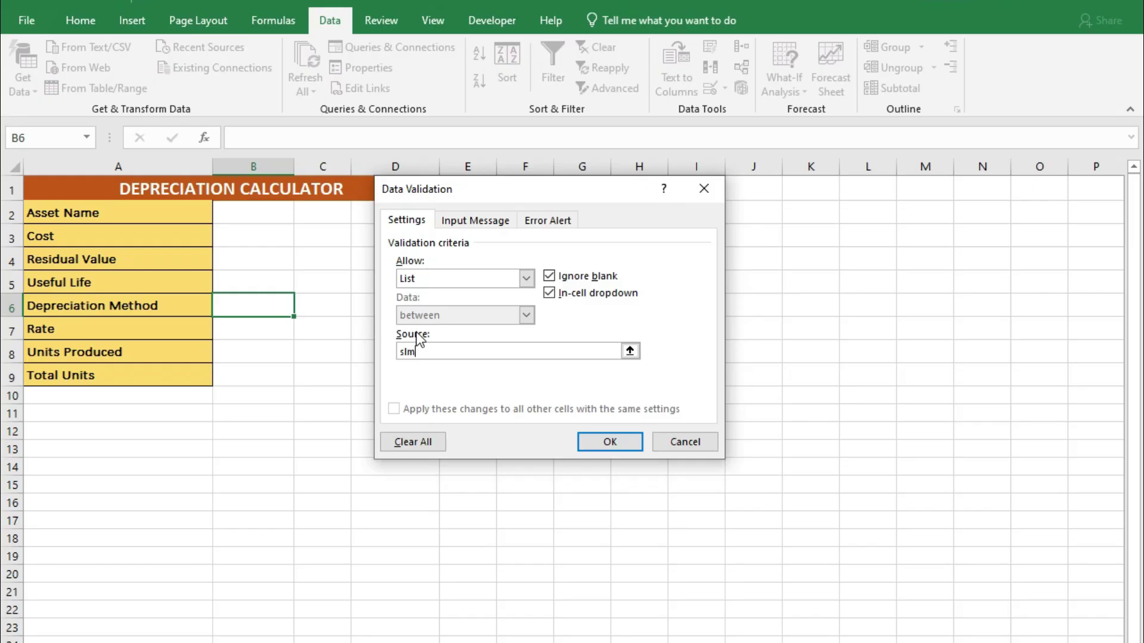
{"action": "type", "text": "SLM"}
{"action": "type", "text": ",RBM,DD"}
{"action": "type", "text": "oub"}
{"action": "type", "text": "le DECLI"}
{"action": "type", "text": "clining"}
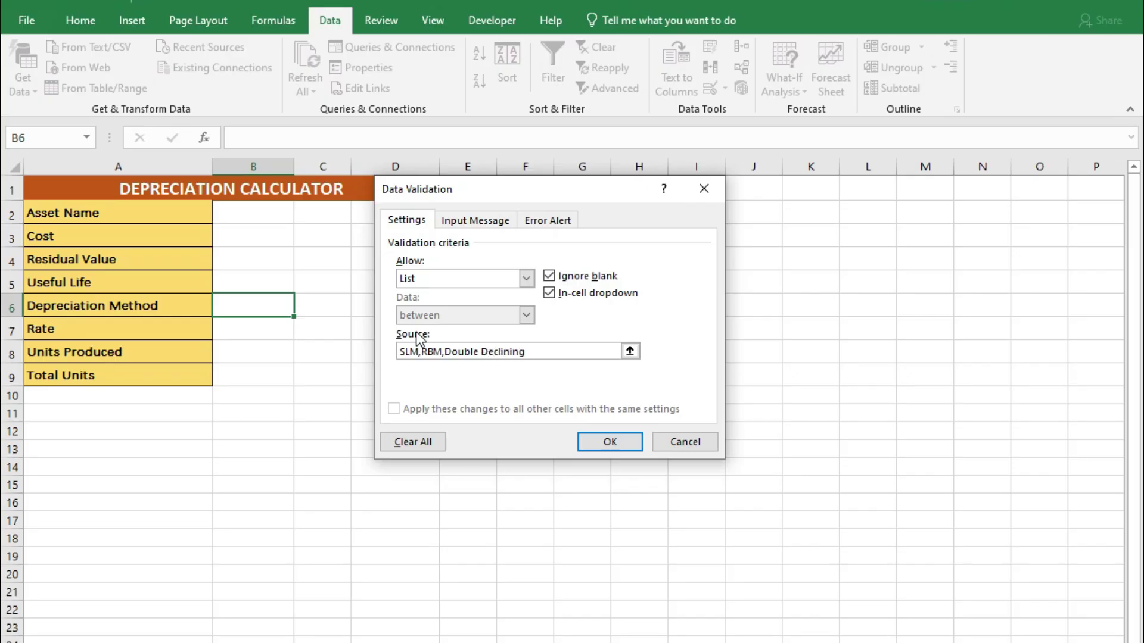
{"action": "type", "text": ", SYD, Units"}
{"action": "left_click", "coordinate": [609, 441]}
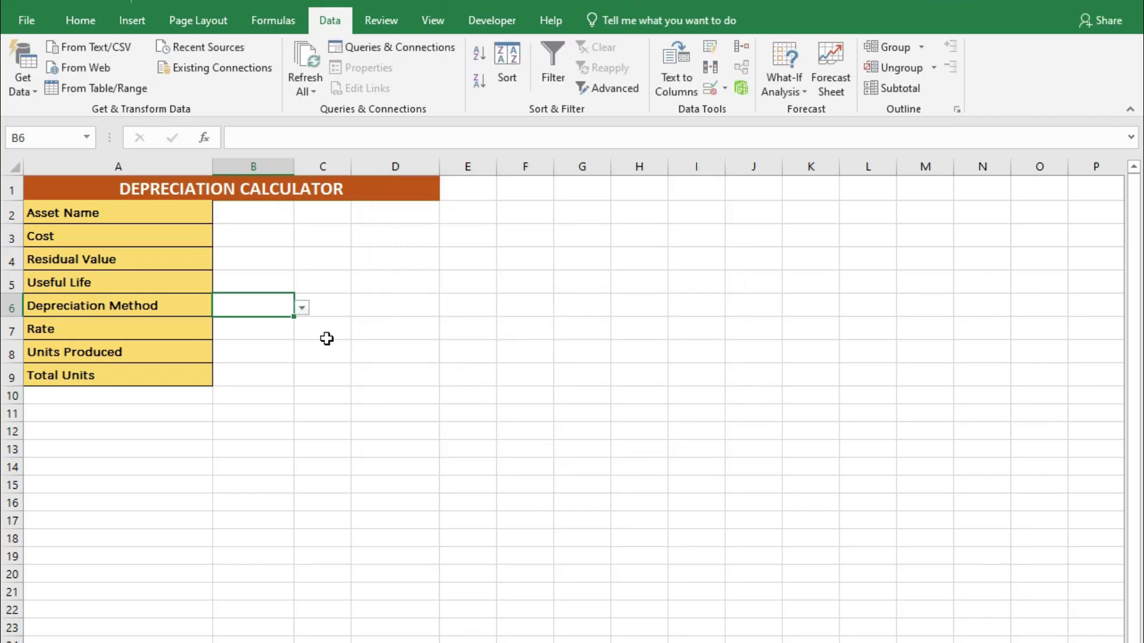
- Check the method choices offered in B6 and compare them with those in the finished calculator
{"action": "left_click", "coordinate": [306, 308]}
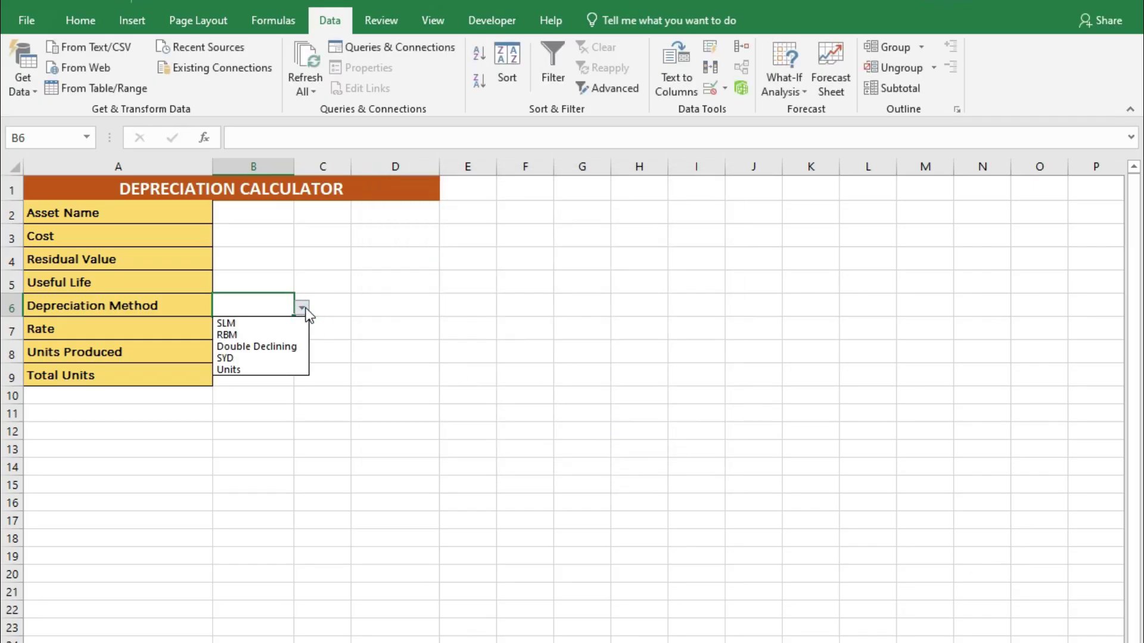
{"action": "left_click", "coordinate": [306, 312]}
{"action": "left_click", "coordinate": [269, 318]}
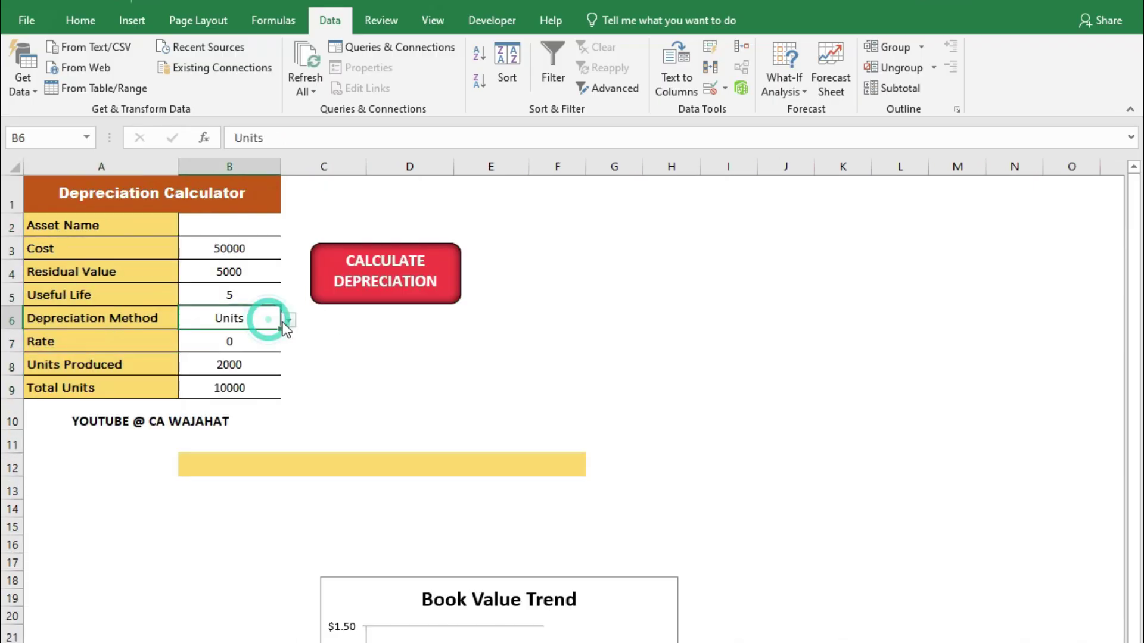
{"action": "left_click", "coordinate": [288, 322]}
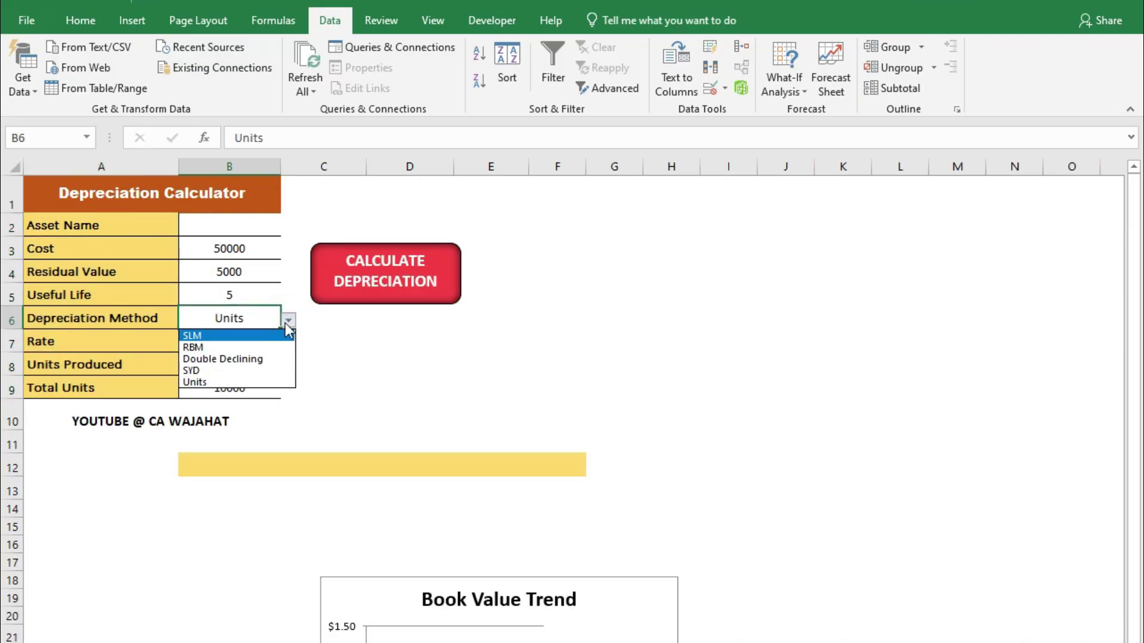
{"action": "left_click", "coordinate": [288, 321]}
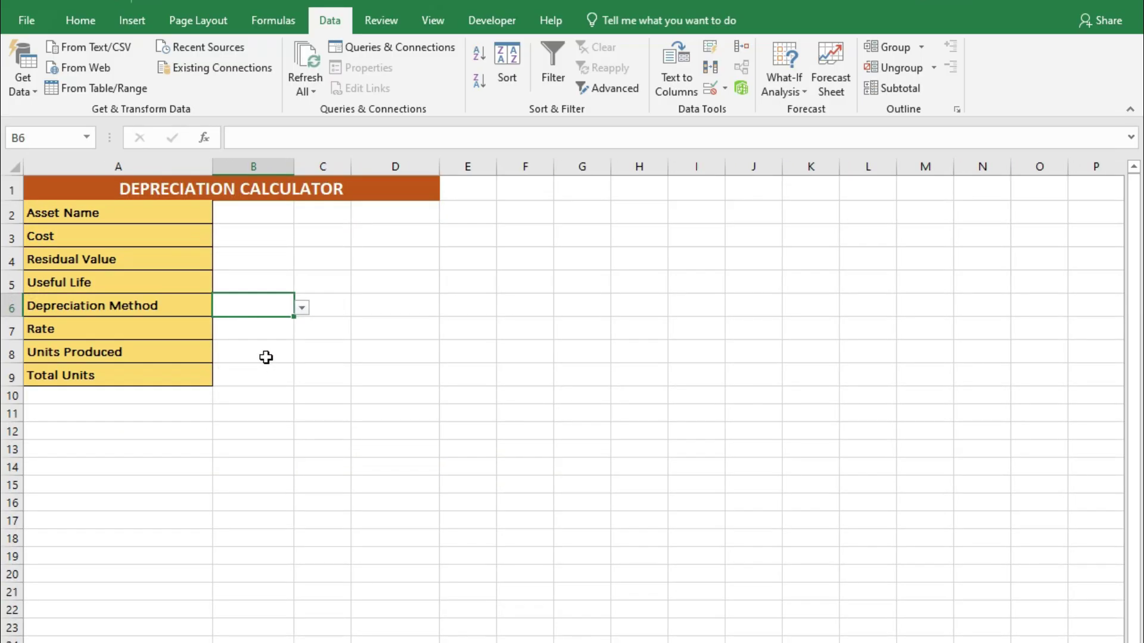
- Draw a rounded rectangle about 2.06 by 0.59 inches across columns D to G, around rows 4 to 6
{"action": "left_click", "coordinate": [268, 391]}
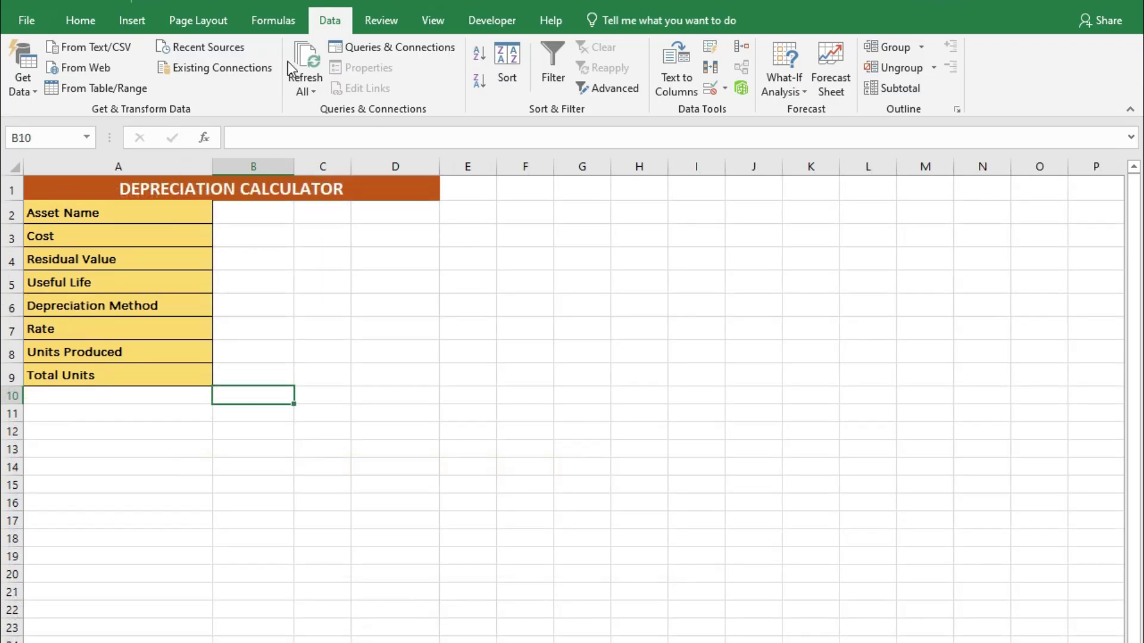
{"action": "left_click", "coordinate": [136, 19]}
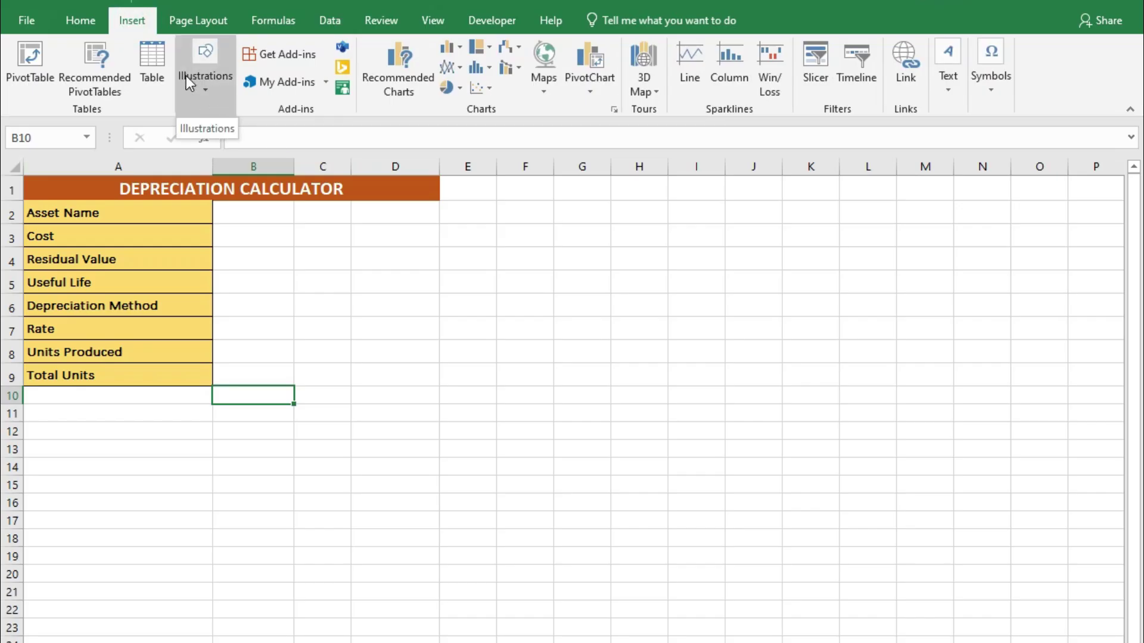
{"action": "left_click", "coordinate": [199, 87]}
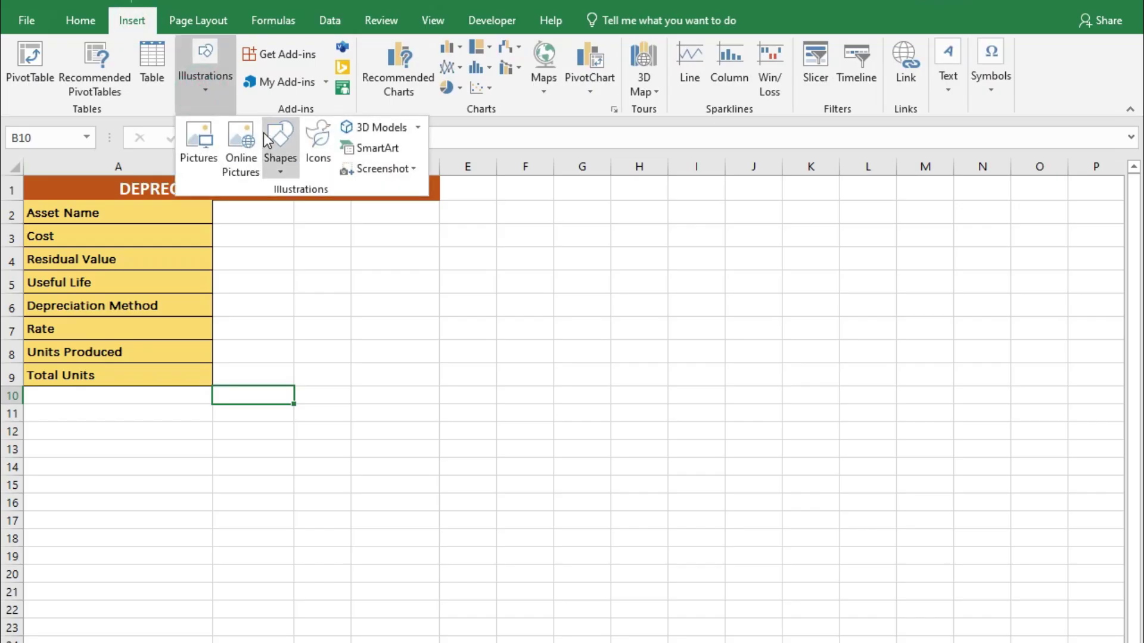
{"action": "left_click", "coordinate": [282, 164]}
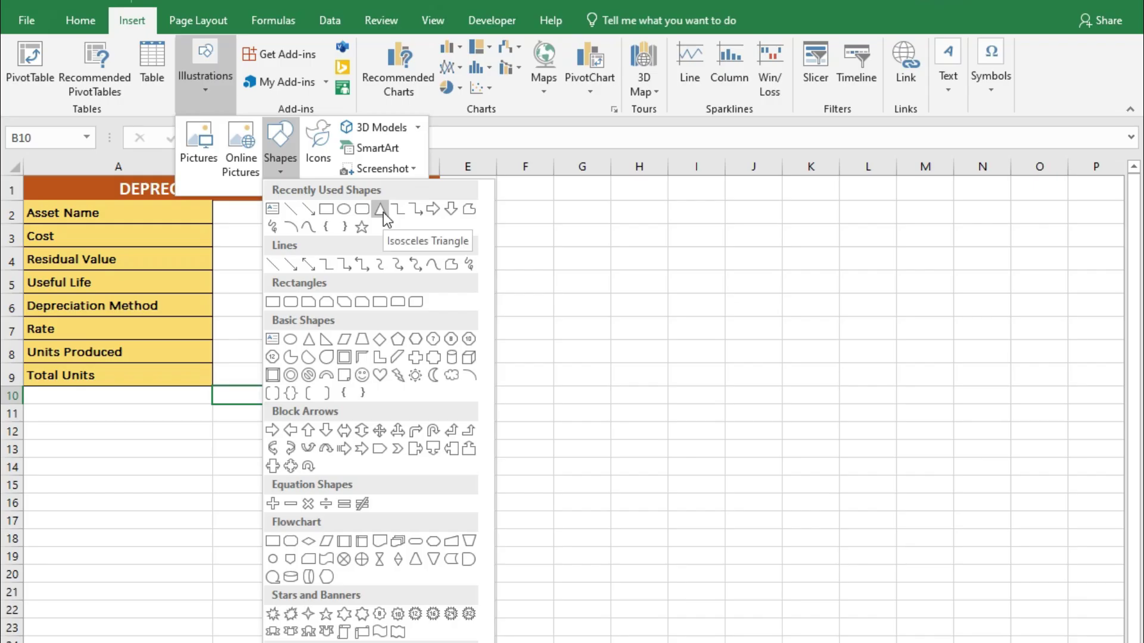
{"action": "left_click", "coordinate": [362, 210]}
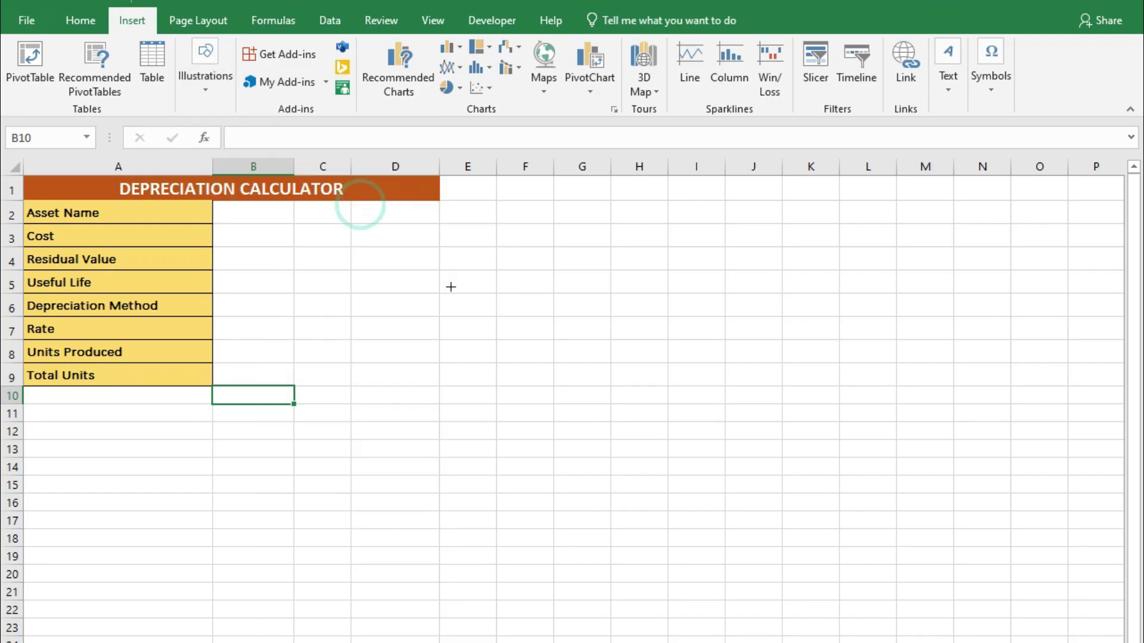
{"action": "left_click_drag", "start_coordinate": [388, 253], "coordinate": [564, 304]}
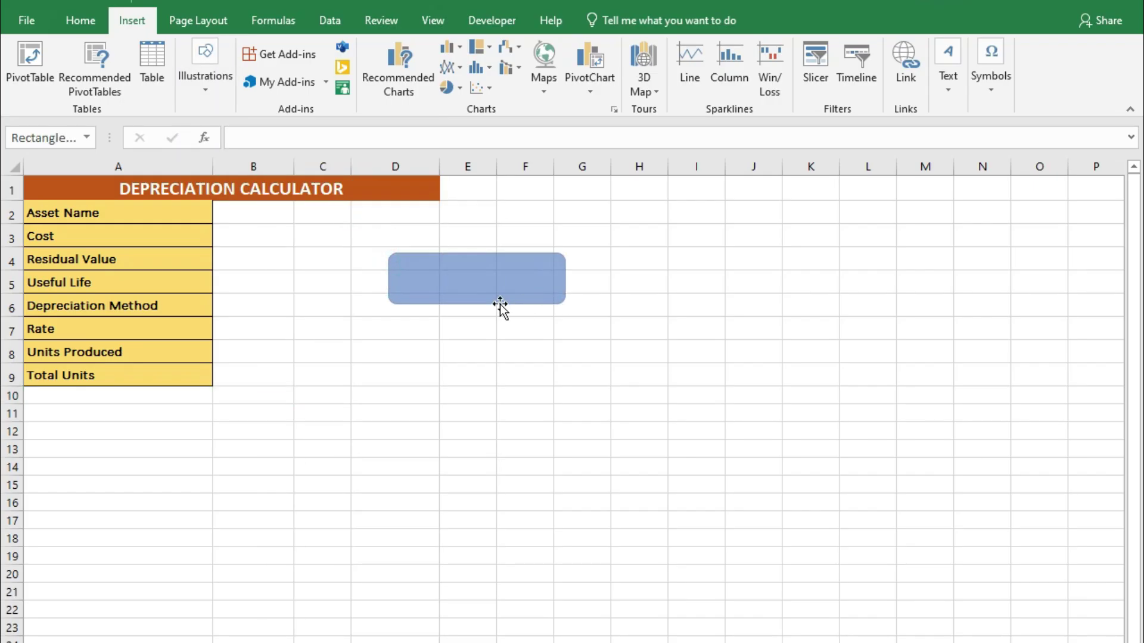
- Add the text CALCULATE DEPRECIATION to the rounded rectangle
{"action": "right_click", "coordinate": [472, 277]}
{"action": "left_click", "coordinate": [507, 376]}
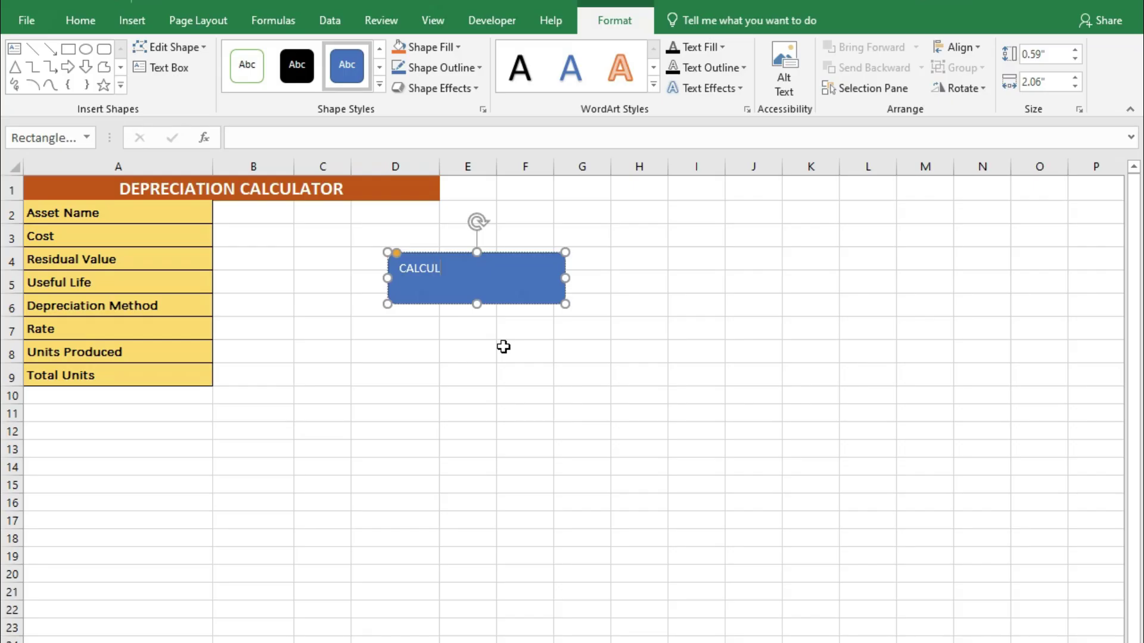
{"action": "key", "text": "BackSpace"}
{"action": "key", "text": "BackSpace"}
{"action": "type", "text": "DEPRECIATION"}
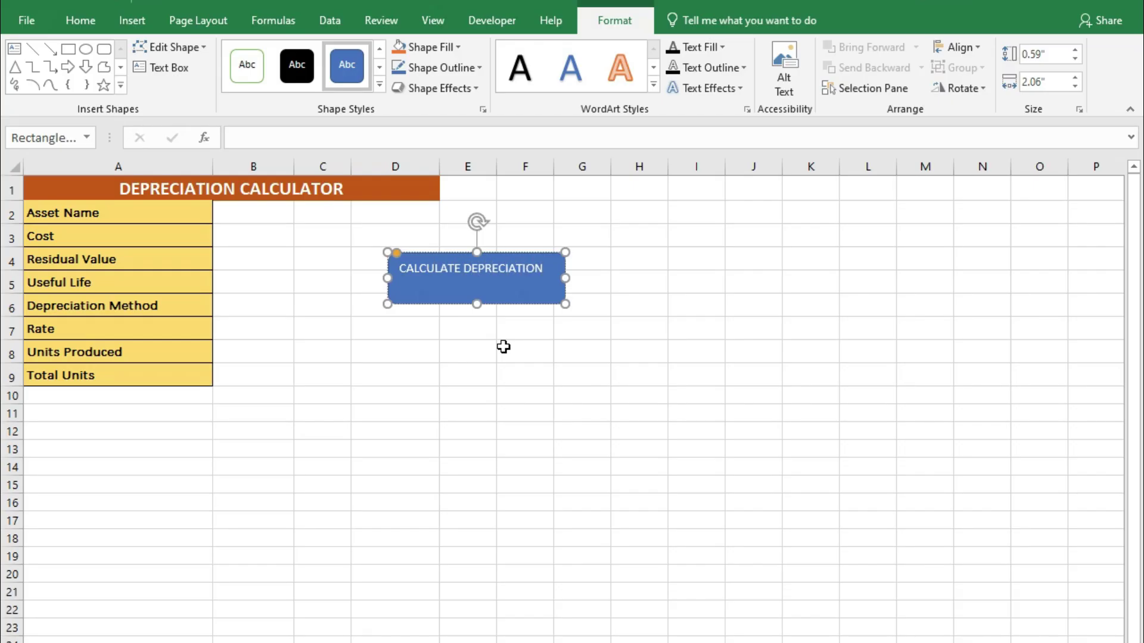
- Fill the rounded rectangle with red and reposition it over rows 5 and 6 at about 0.52 inches high
{"action": "left_click", "coordinate": [503, 253]}
{"action": "left_click", "coordinate": [424, 47]}
{"action": "left_click", "coordinate": [414, 208]}
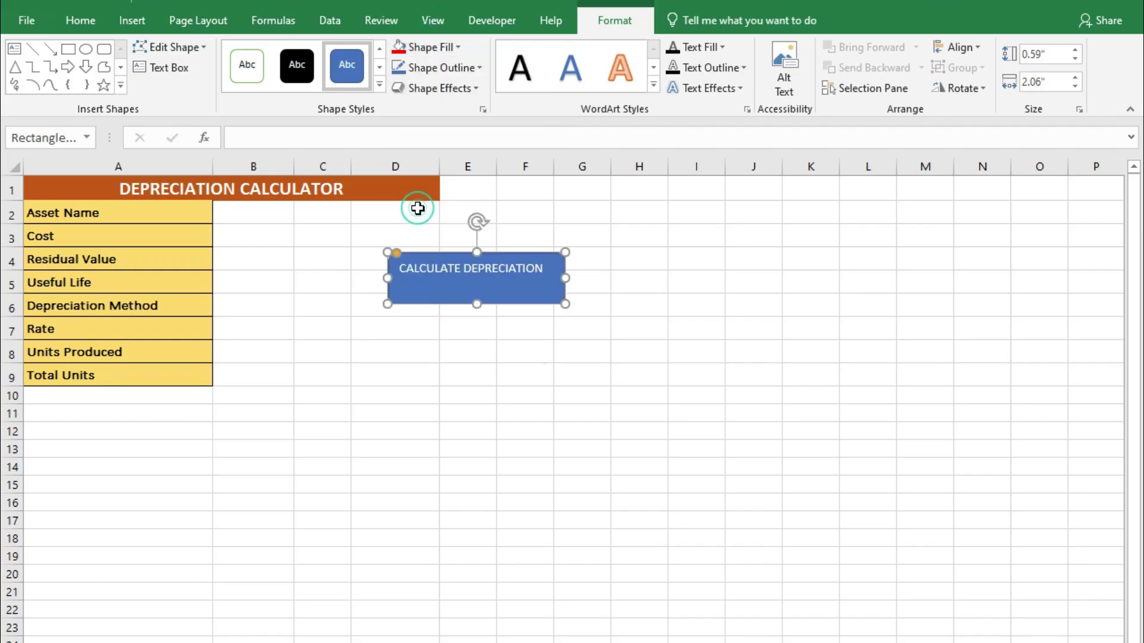
{"action": "mouse_move", "coordinate": [477, 304]}
{"action": "left_mouse_down"}
{"action": "mouse_move", "coordinate": [477, 279]}
{"action": "mouse_move", "coordinate": [477, 296]}
{"action": "left_mouse_up"}
{"action": "left_click_drag", "start_coordinate": [541, 263], "coordinate": [522, 287]}
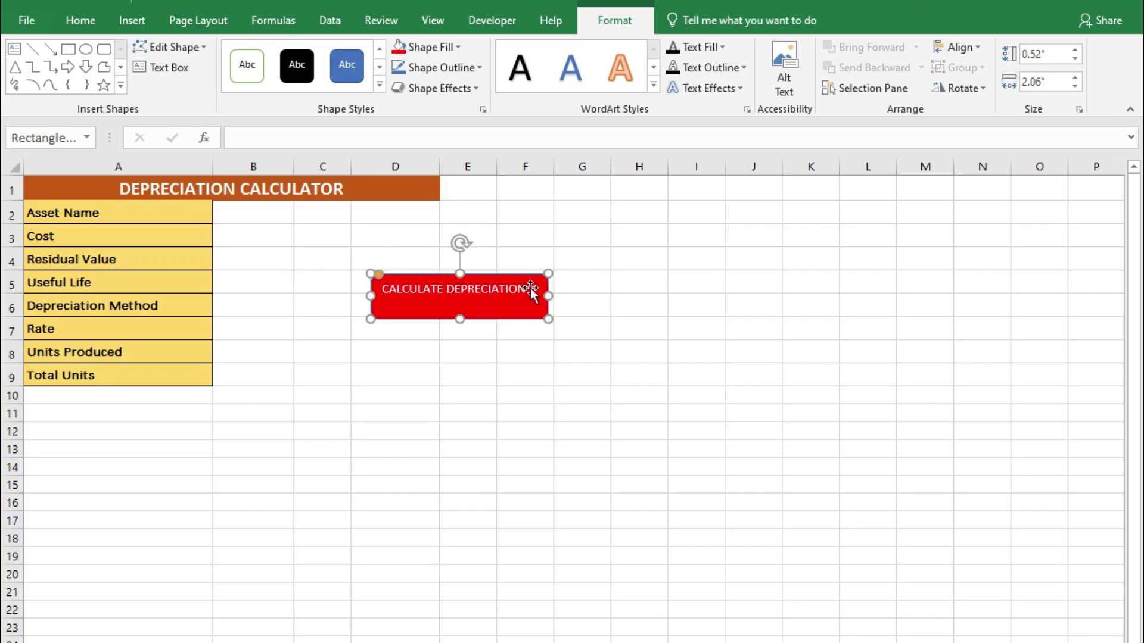
- Format the CALCULATE DEPRECIATION text as bold, 14-point and horizontally centered
{"action": "triple_click", "coordinate": [520, 289]}
{"action": "key", "text": "alt+Tab"}
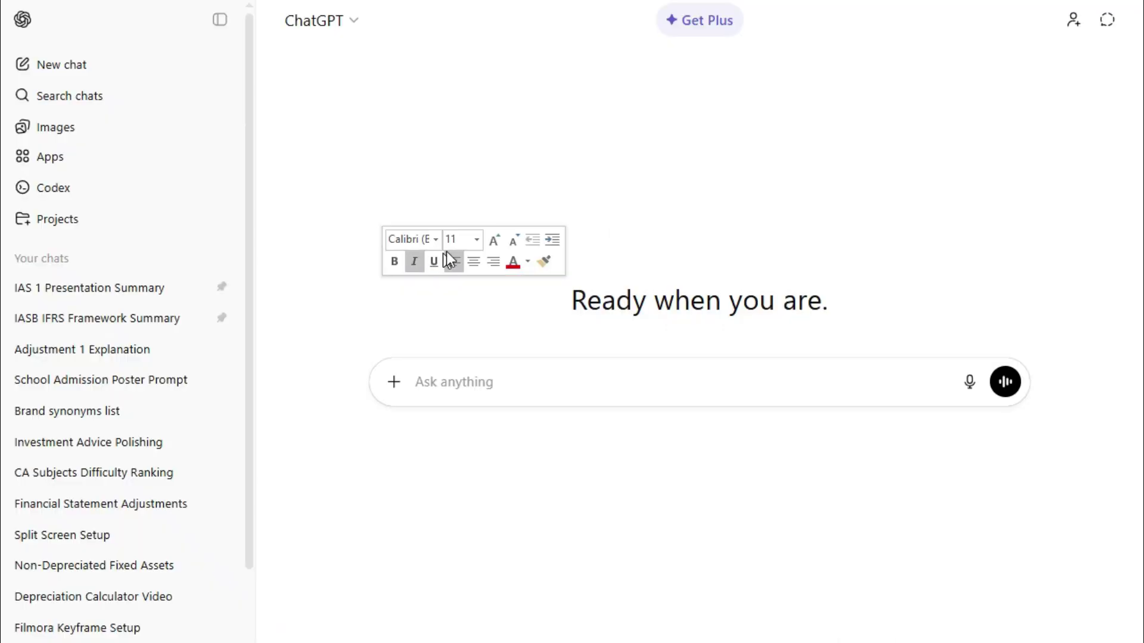
{"action": "key", "text": "alt+Tab"}
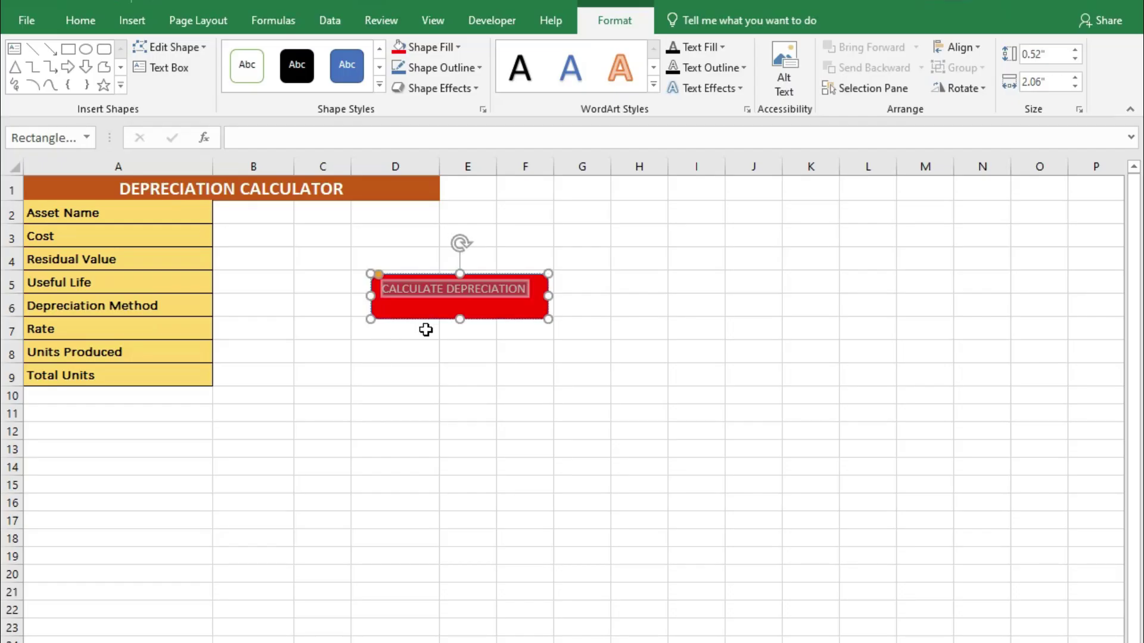
{"action": "left_click", "coordinate": [95, 23]}
{"action": "left_click", "coordinate": [90, 81]}
{"action": "left_click", "coordinate": [230, 55]}
{"action": "left_click", "coordinate": [229, 54]}
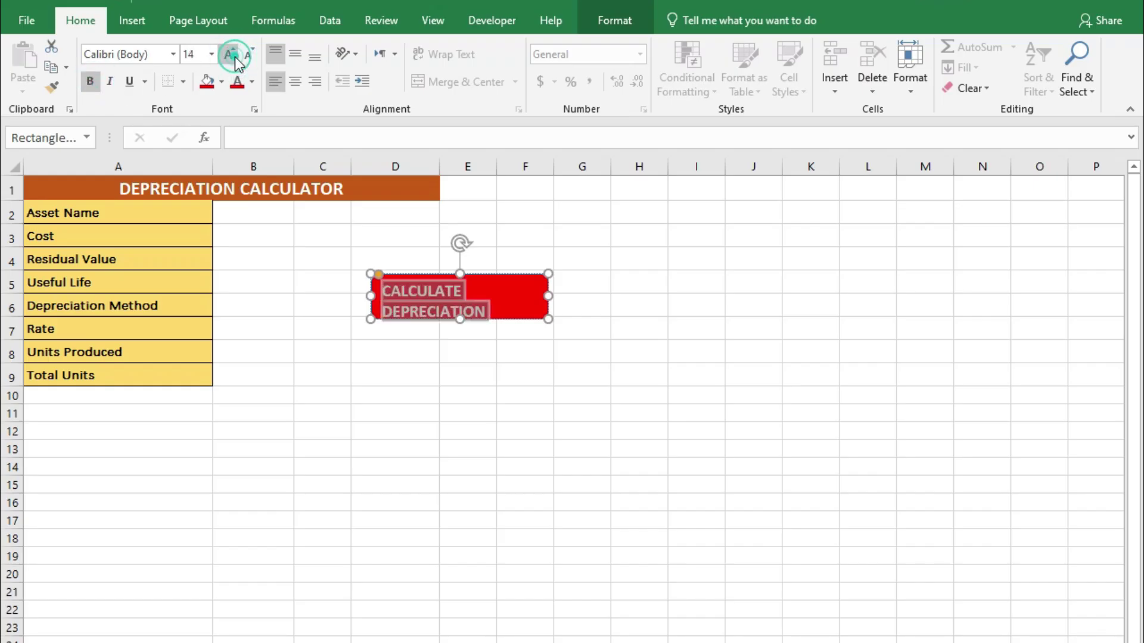
{"action": "left_click", "coordinate": [295, 81]}
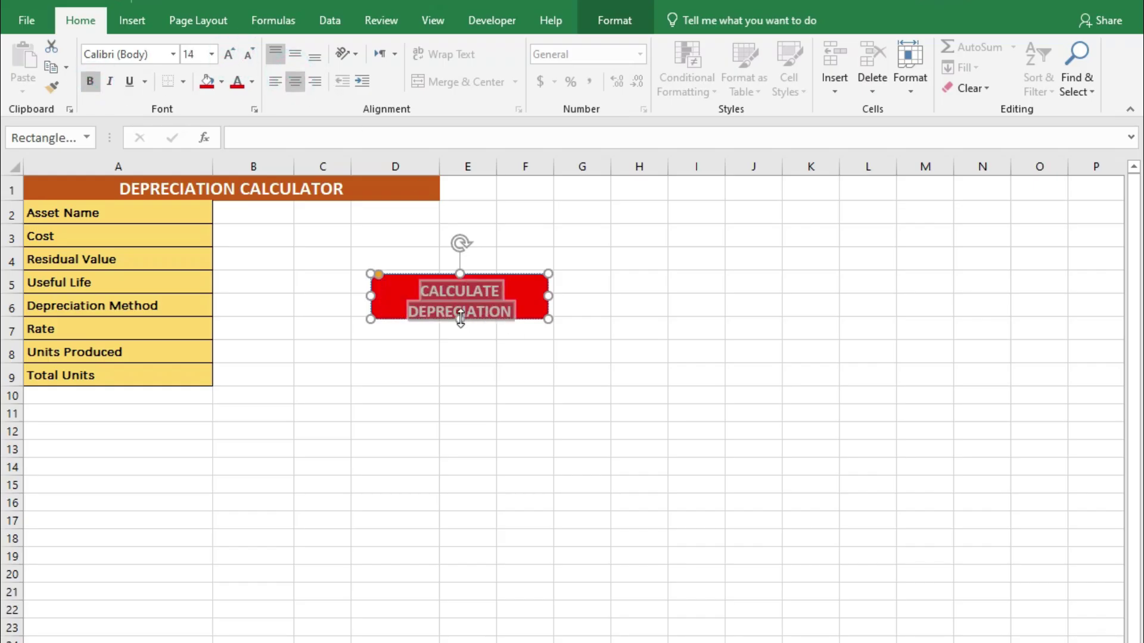
- Enlarge the red button to about 0.65 inches high so both text lines fit, and move it up slightly across rows 4 to 6
{"action": "left_click", "coordinate": [457, 323]}
{"action": "left_click", "coordinate": [460, 328]}
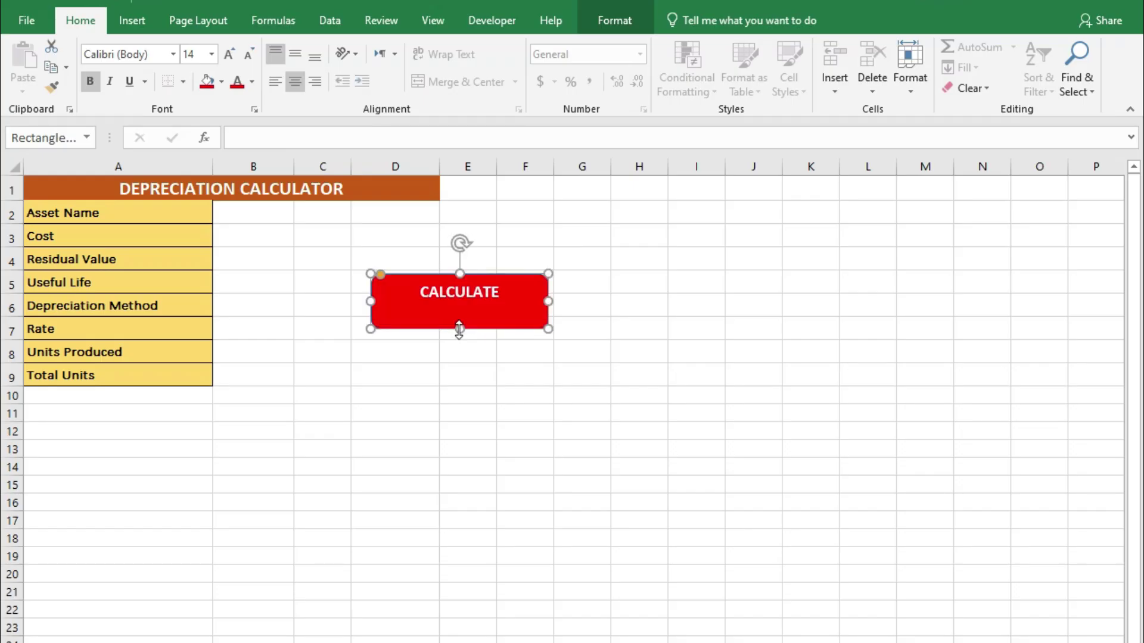
{"action": "left_click", "coordinate": [460, 328]}
{"action": "left_click_drag", "start_coordinate": [459, 329], "coordinate": [459, 329]}
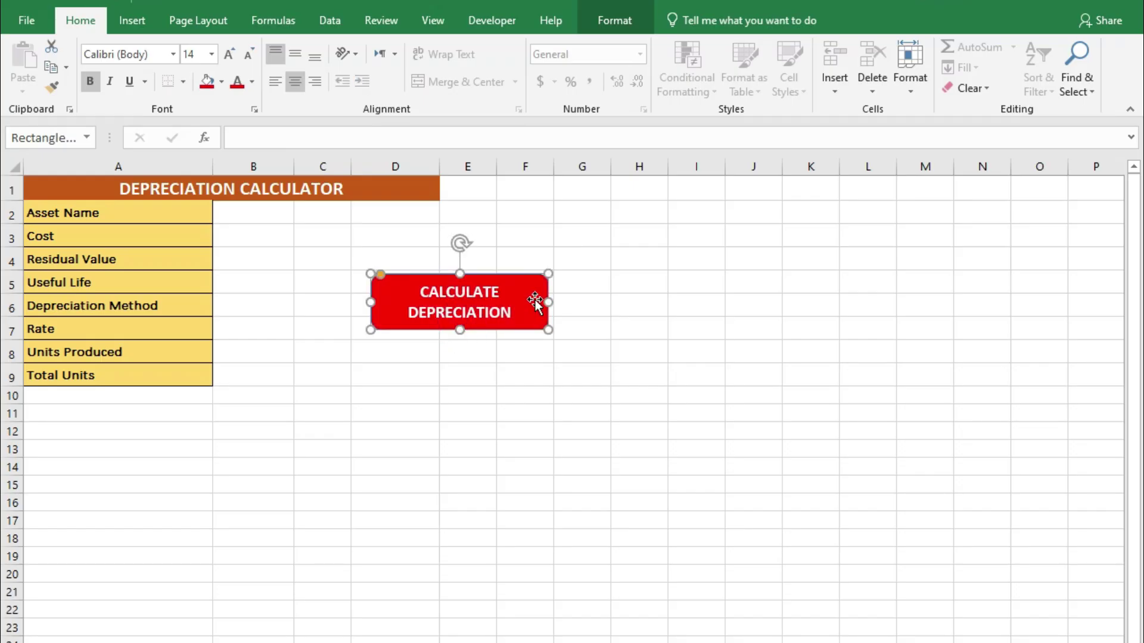
{"action": "left_click_drag", "start_coordinate": [503, 276], "coordinate": [502, 266]}
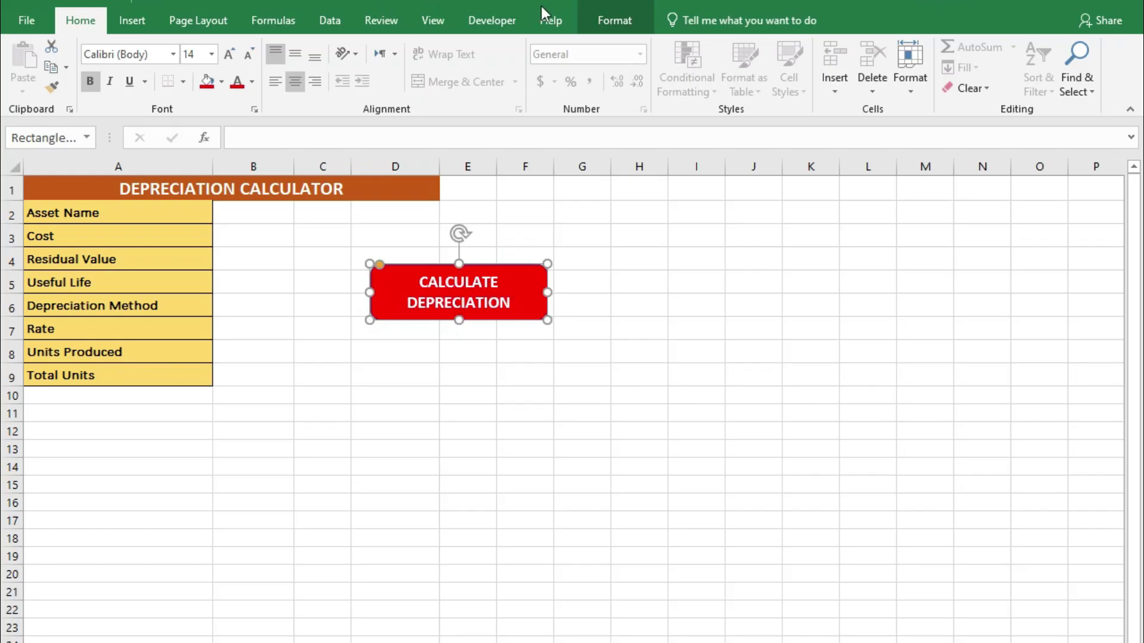
- Change the button's fill to the standard dark red and its outline to black
{"action": "left_click", "coordinate": [589, 20]}
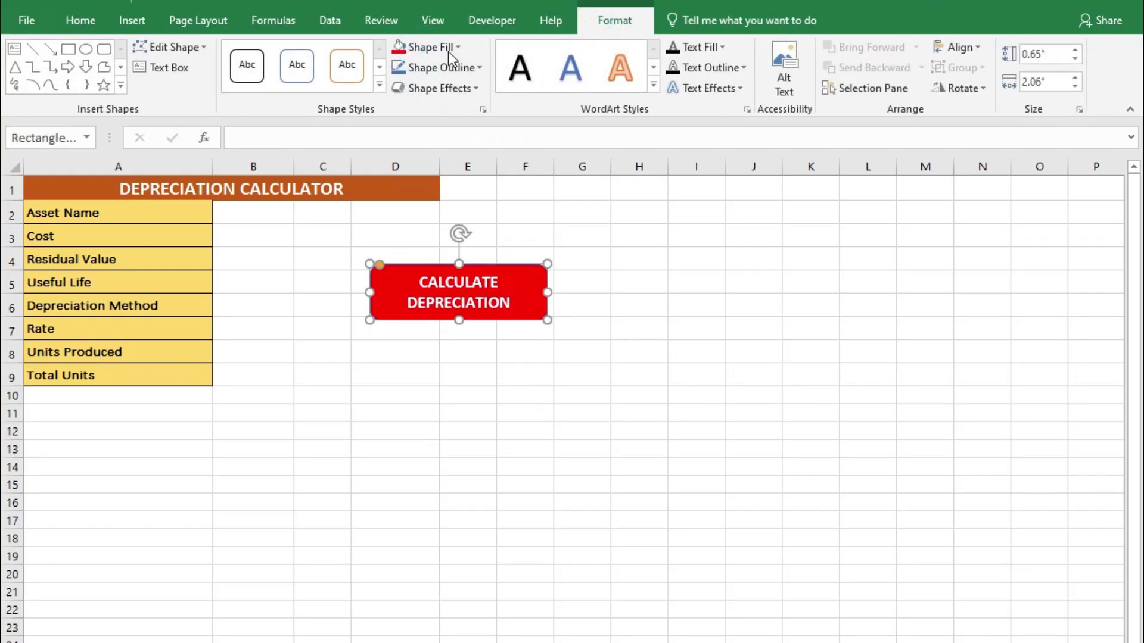
{"action": "left_click", "coordinate": [438, 46]}
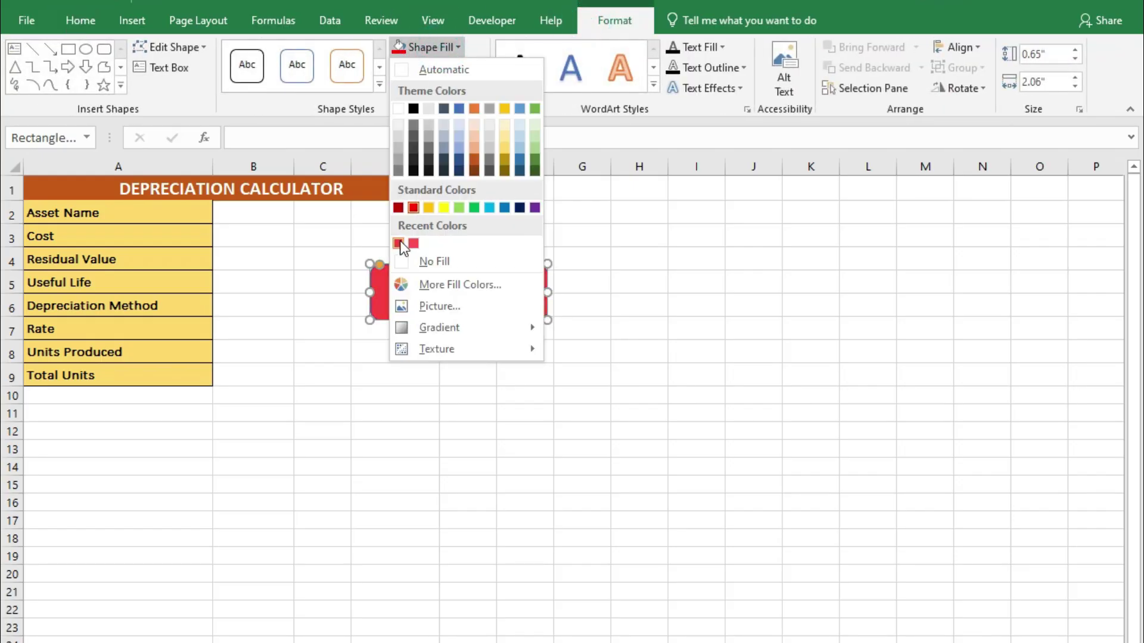
{"action": "left_click", "coordinate": [398, 208]}
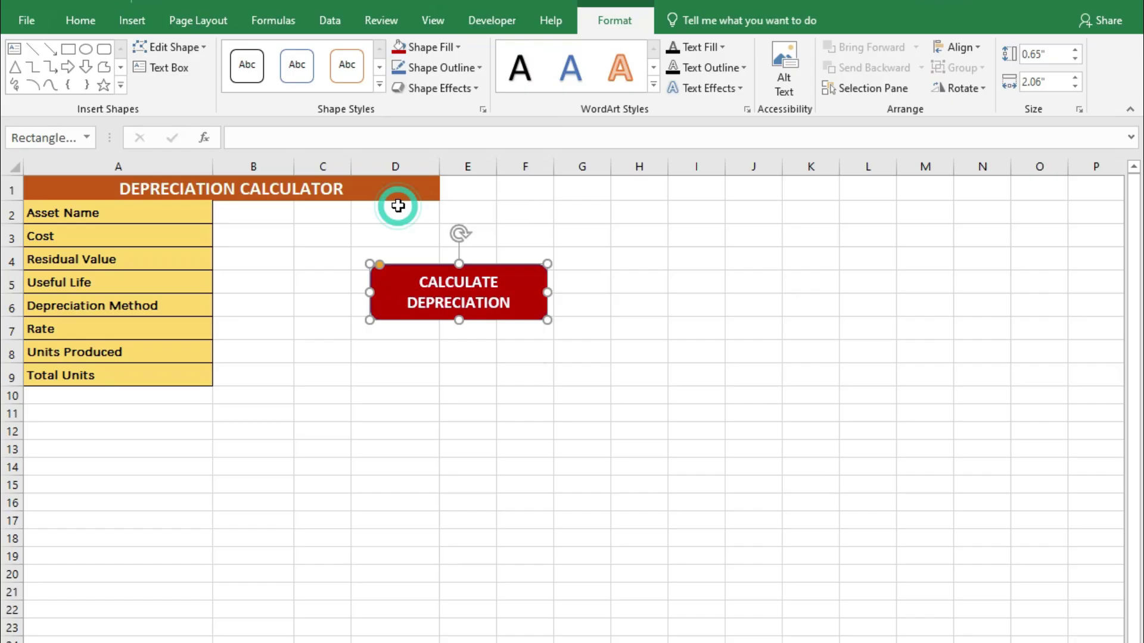
{"action": "left_click", "coordinate": [421, 63]}
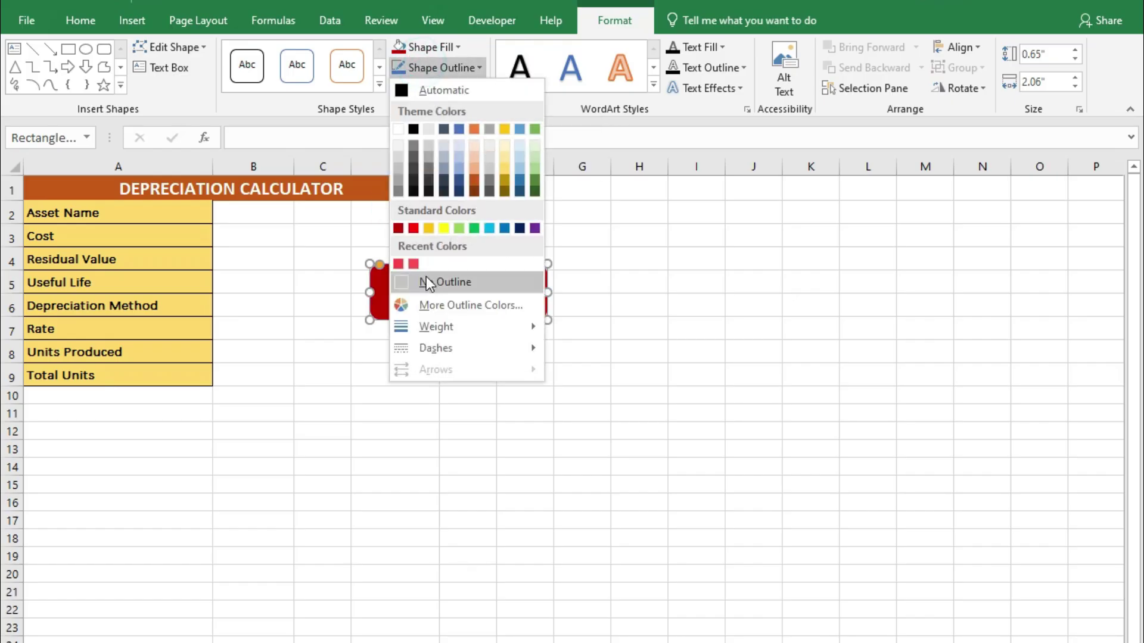
{"action": "left_click", "coordinate": [413, 129]}
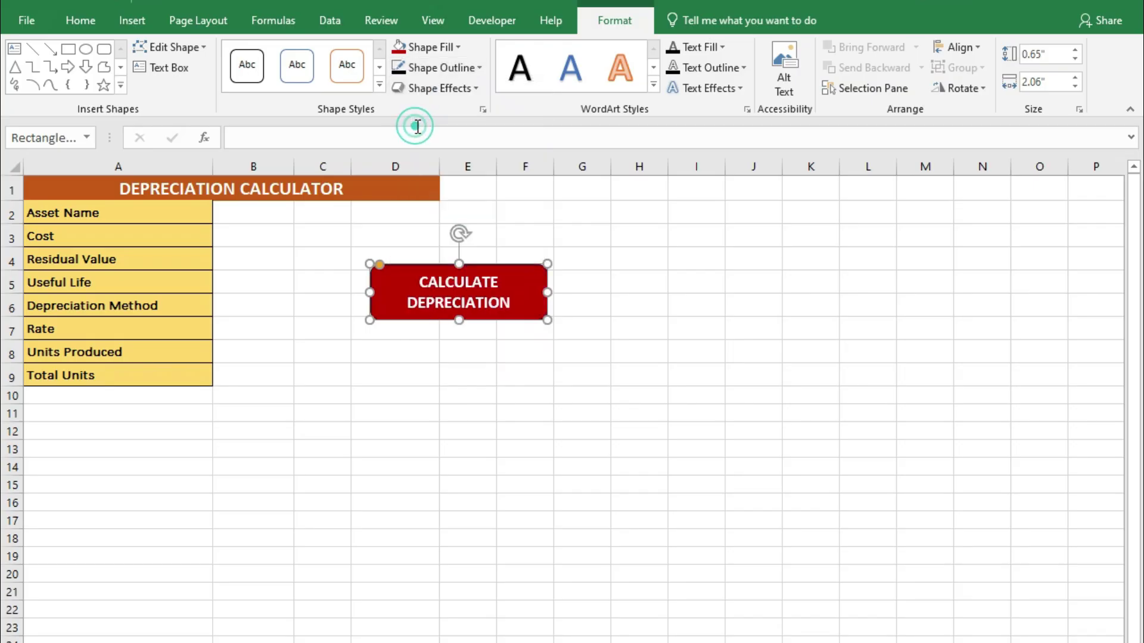
{"action": "left_click", "coordinate": [633, 394]}
- Add an outer shadow effect to the button and shift it slightly up and to the right
{"action": "left_click", "coordinate": [539, 308]}
{"action": "left_click", "coordinate": [473, 88]}
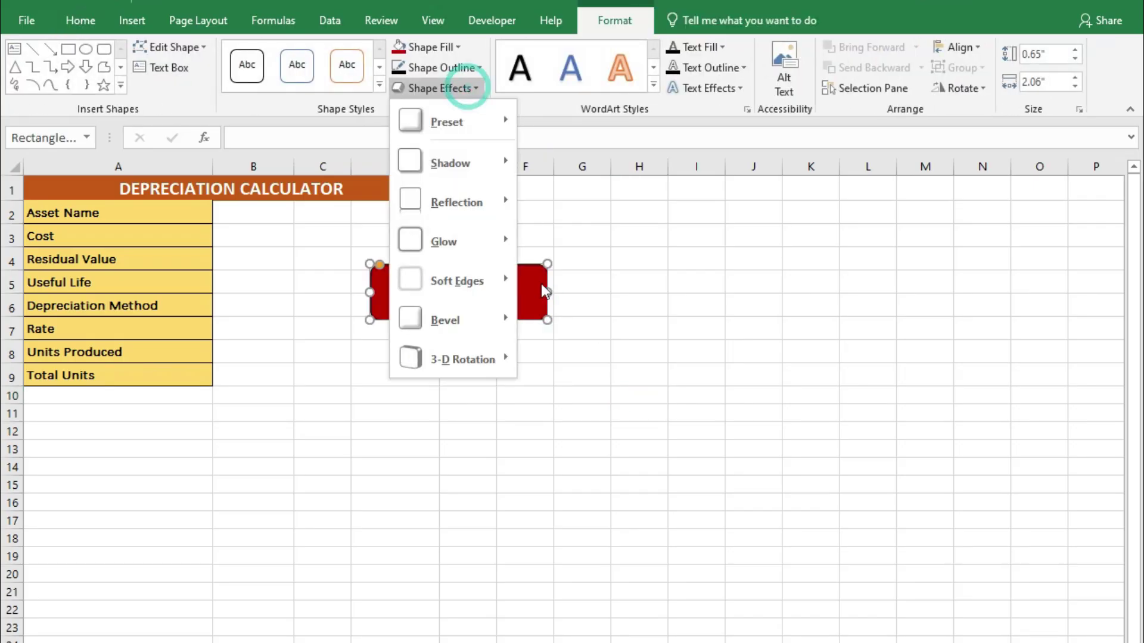
{"action": "left_click", "coordinate": [550, 247]}
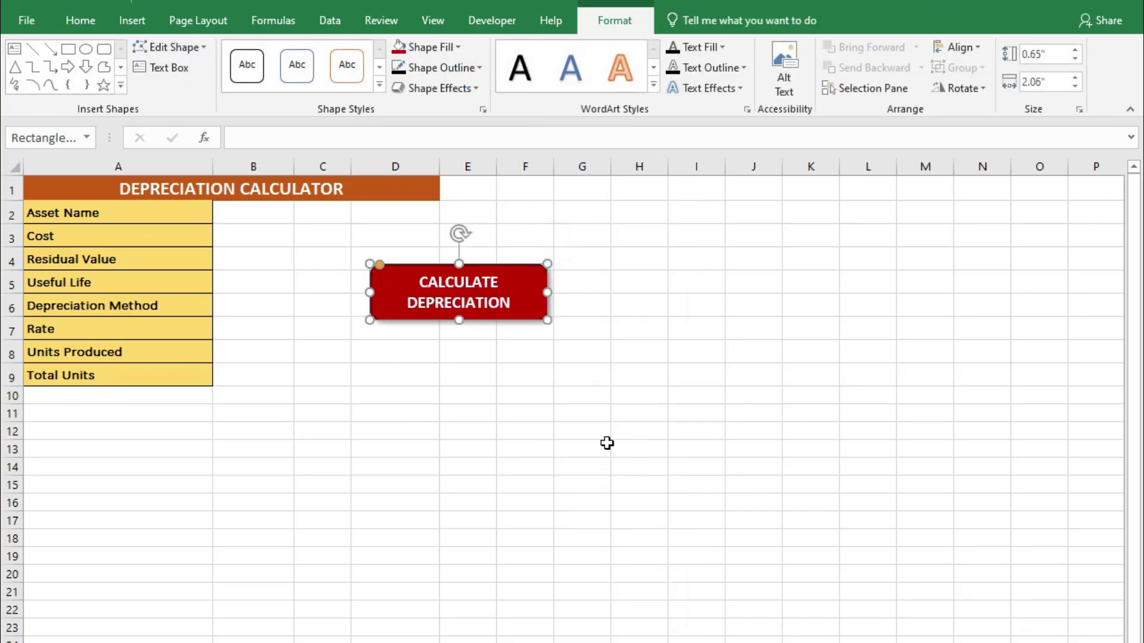
{"action": "left_click", "coordinate": [582, 430]}
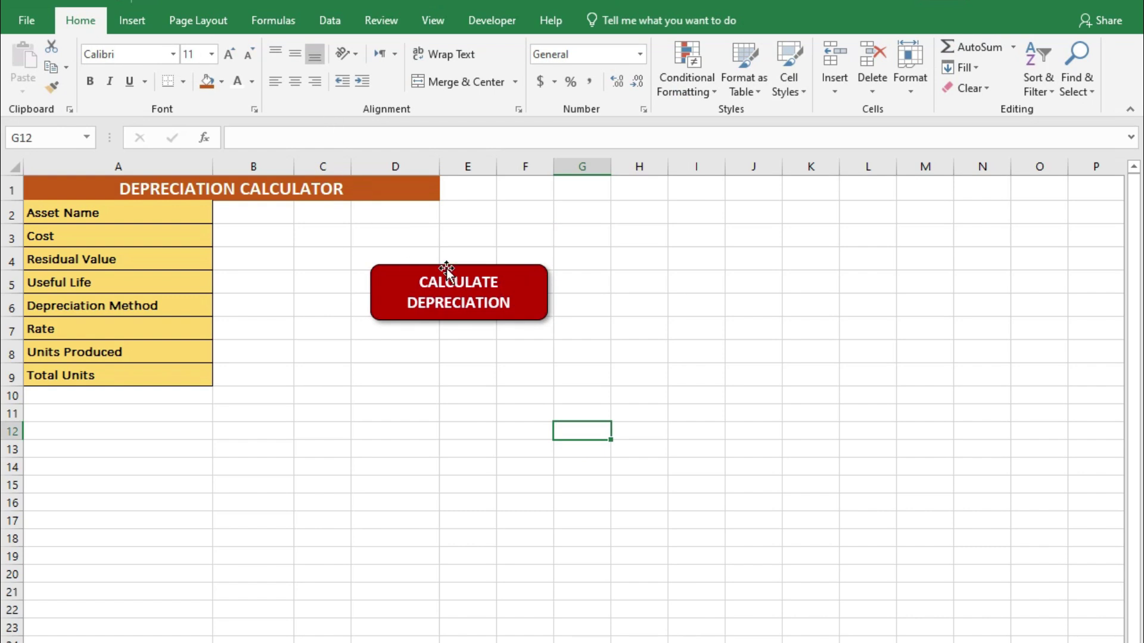
{"action": "left_click_drag", "start_coordinate": [450, 264], "coordinate": [456, 260]}
{"action": "left_click", "coordinate": [432, 392]}
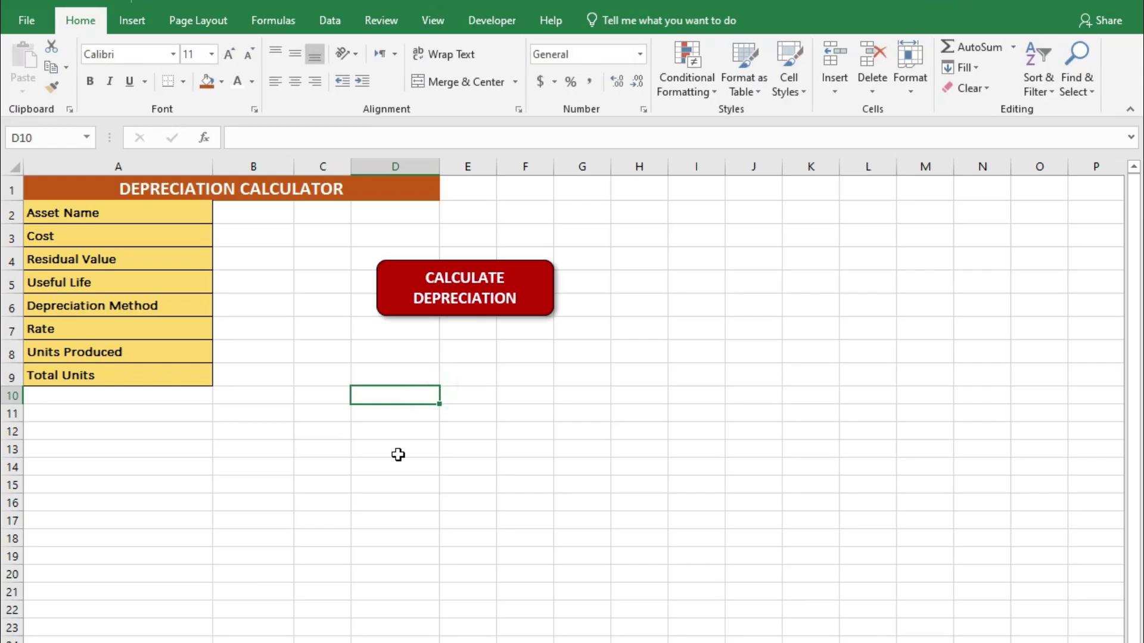
- In the finished calculator sheet, enter XYZ as the asset name and generate the depreciation schedule
{"action": "left_click", "coordinate": [38, 431]}
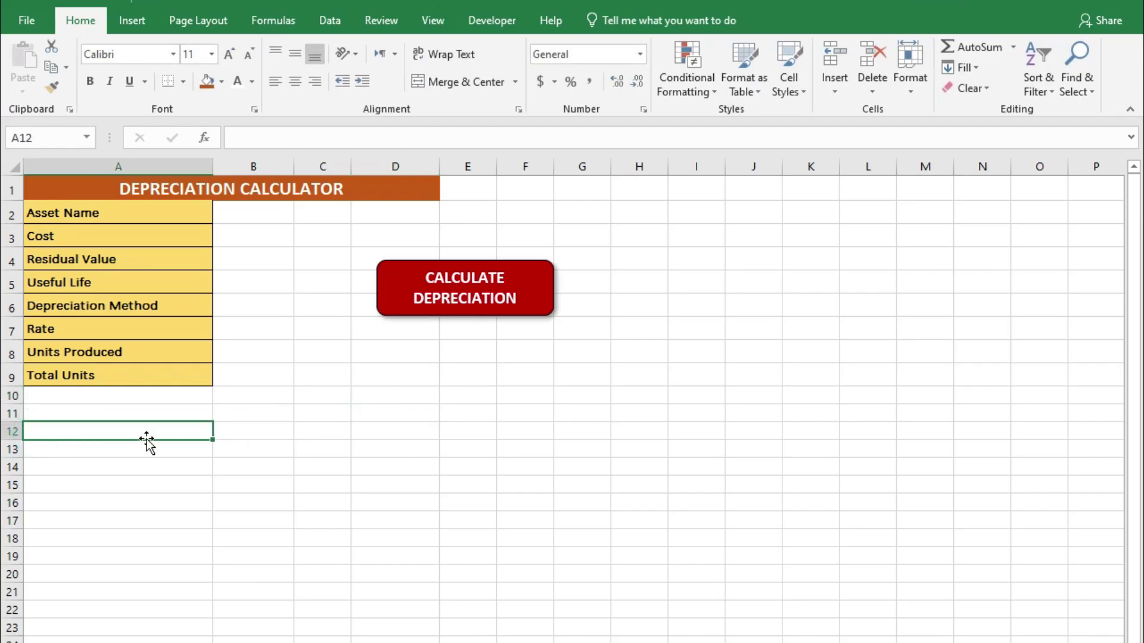
{"action": "left_click", "coordinate": [272, 431]}
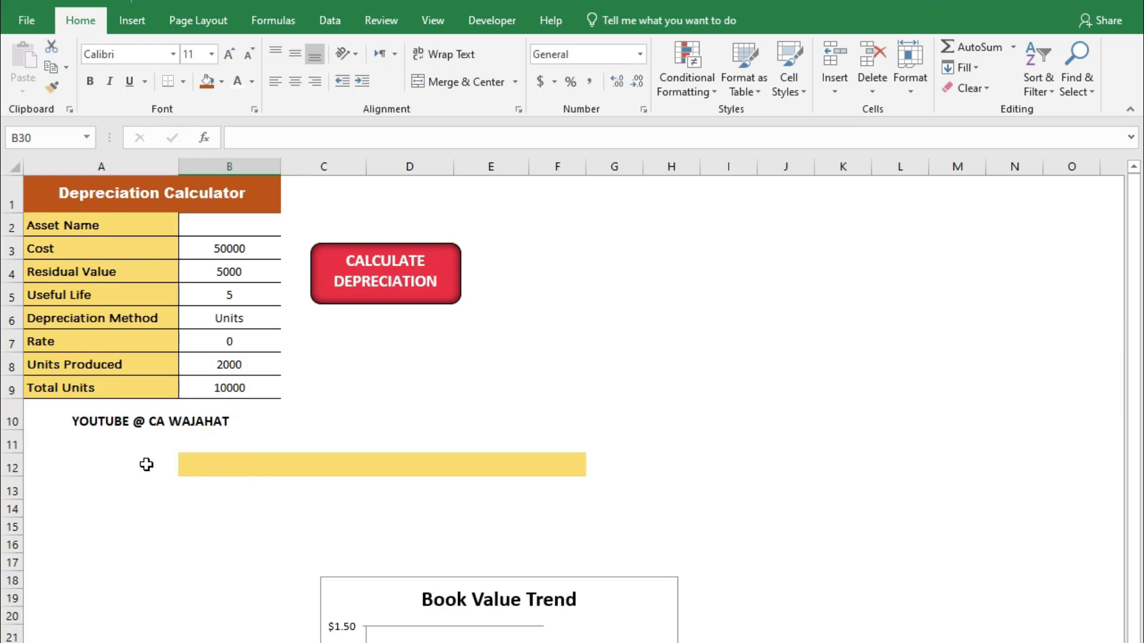
{"action": "left_click", "coordinate": [356, 281]}
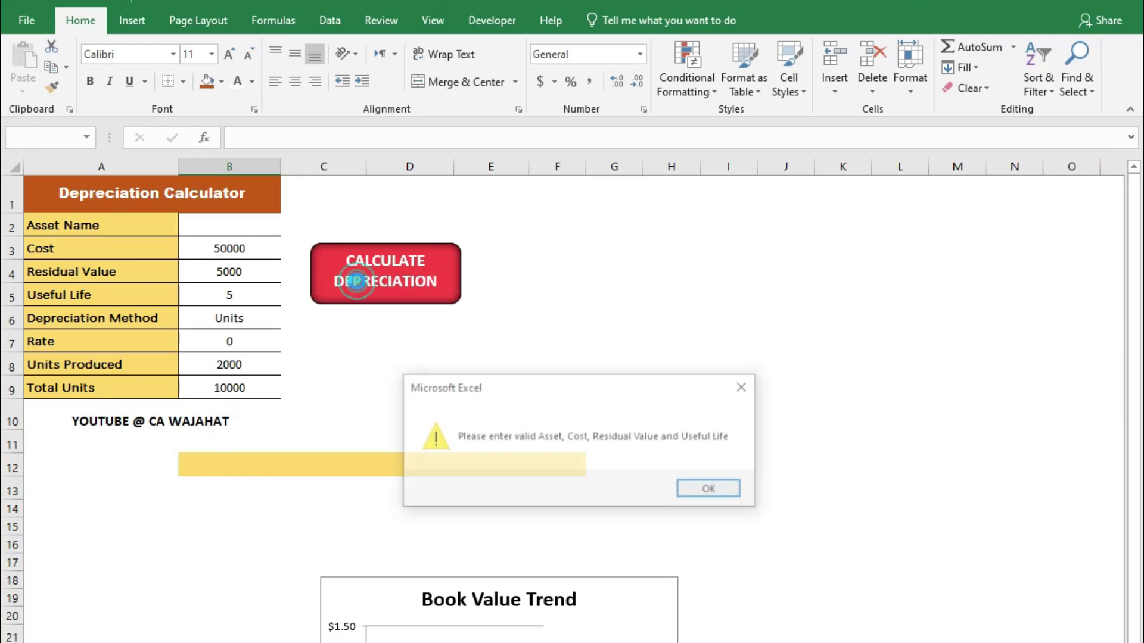
{"action": "left_click", "coordinate": [709, 488]}
{"action": "left_click", "coordinate": [237, 228]}
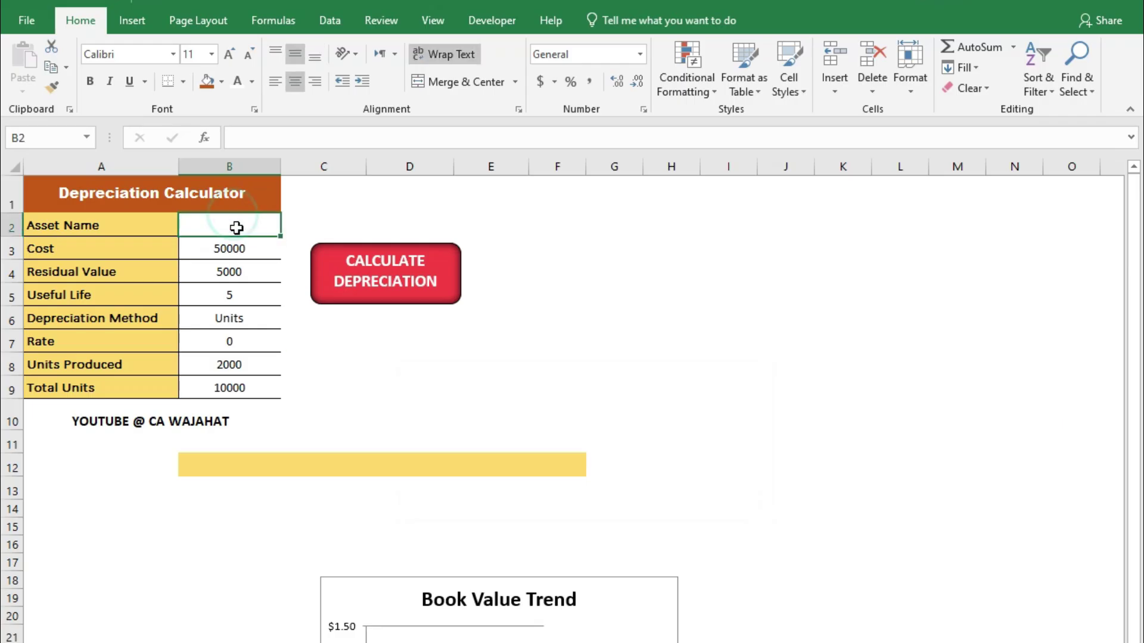
{"action": "type", "text": "XYZ"}
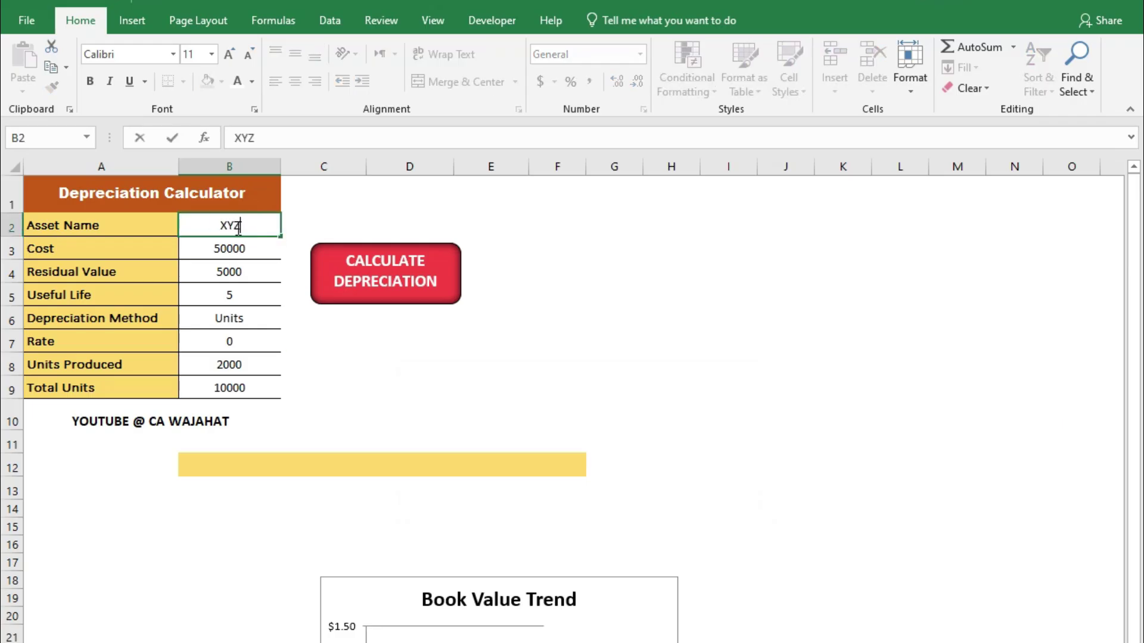
{"action": "left_click", "coordinate": [393, 279]}
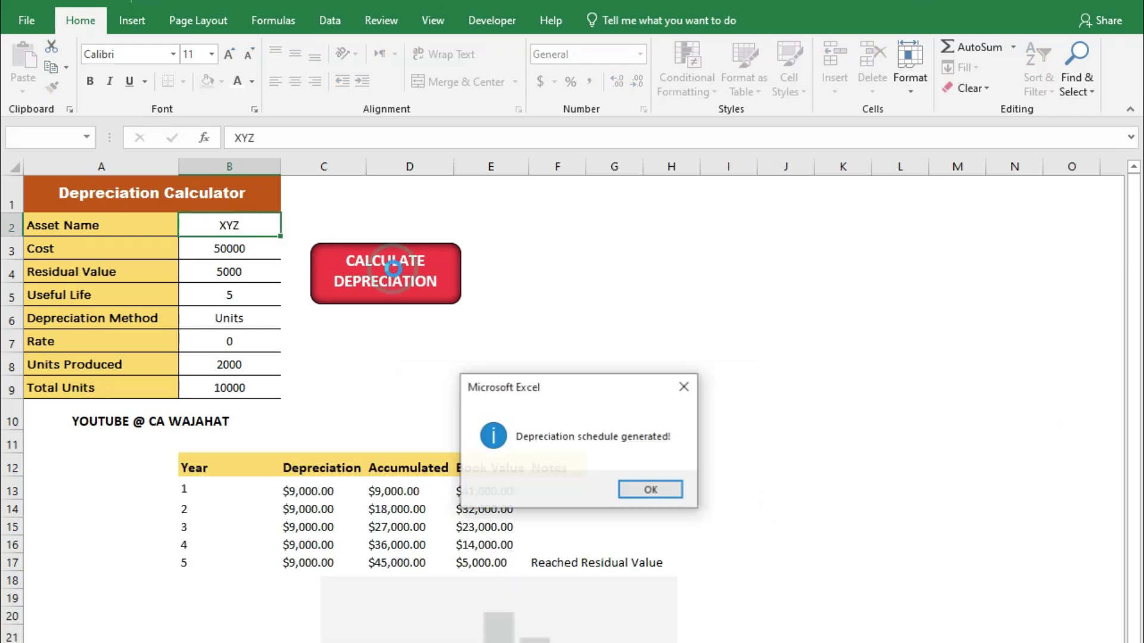
{"action": "left_click", "coordinate": [650, 490]}
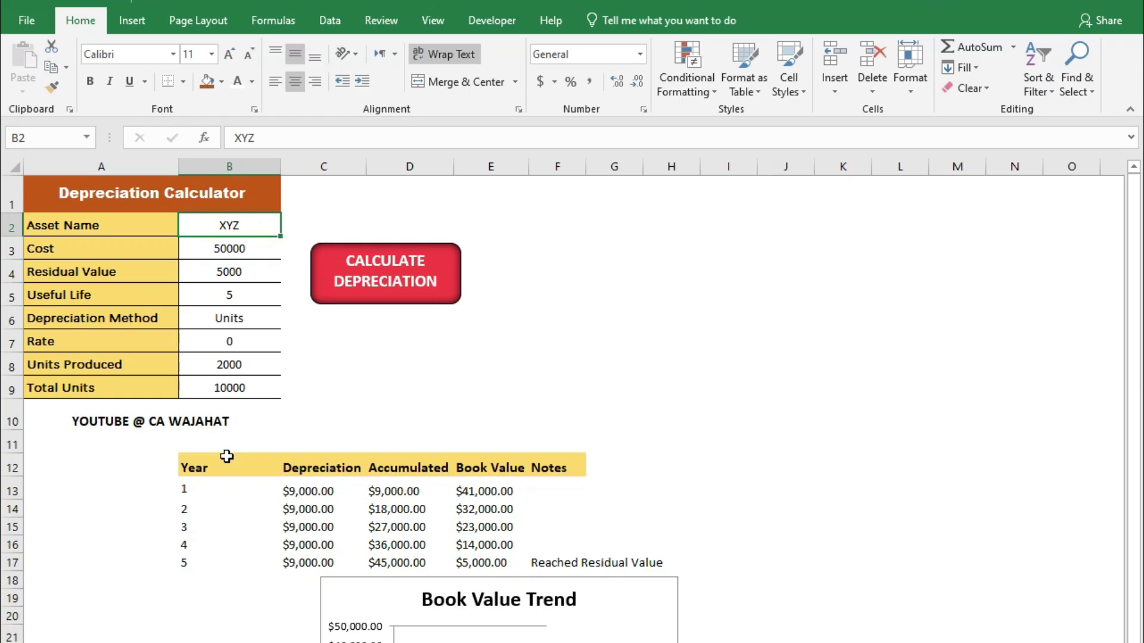
- Copy the schedule header cells Year through Notes from the finished calculator and paste them at B12 of the new sheet
{"action": "left_click_drag", "start_coordinate": [200, 467], "coordinate": [530, 459]}
{"action": "right_click", "coordinate": [531, 460]}
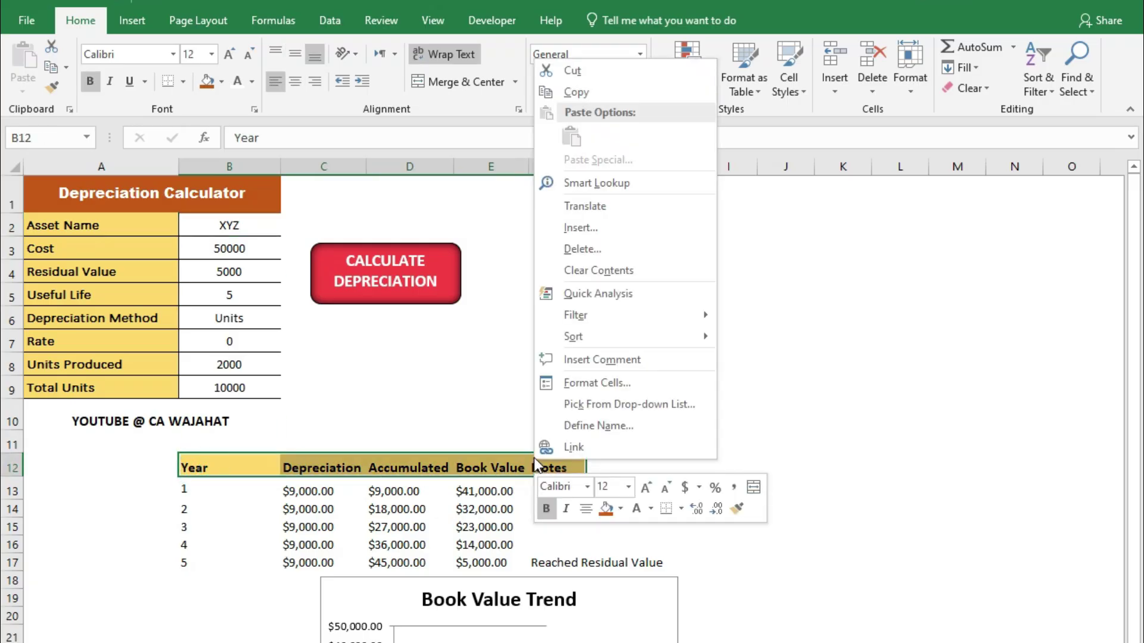
{"action": "left_click", "coordinate": [571, 92]}
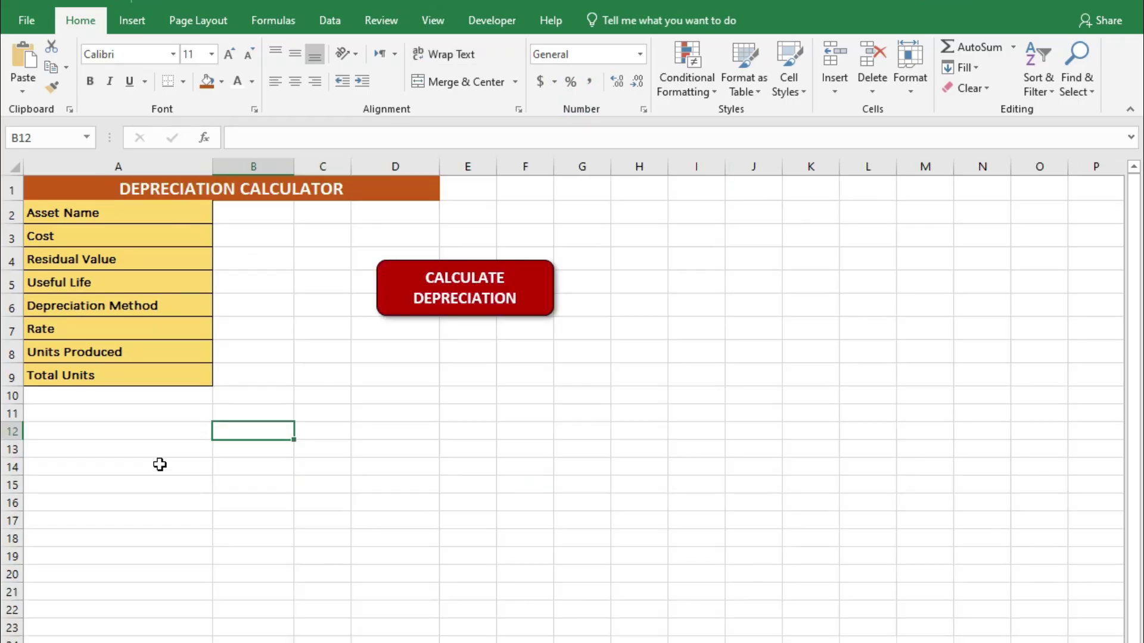
{"action": "right_click", "coordinate": [255, 430]}
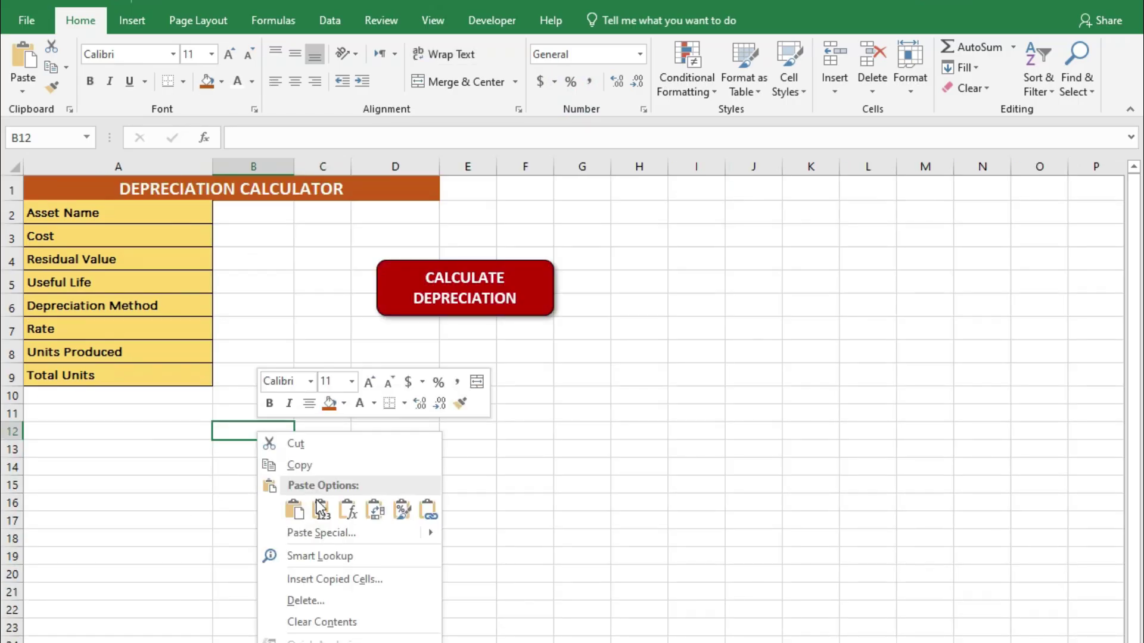
{"action": "left_click", "coordinate": [294, 509]}
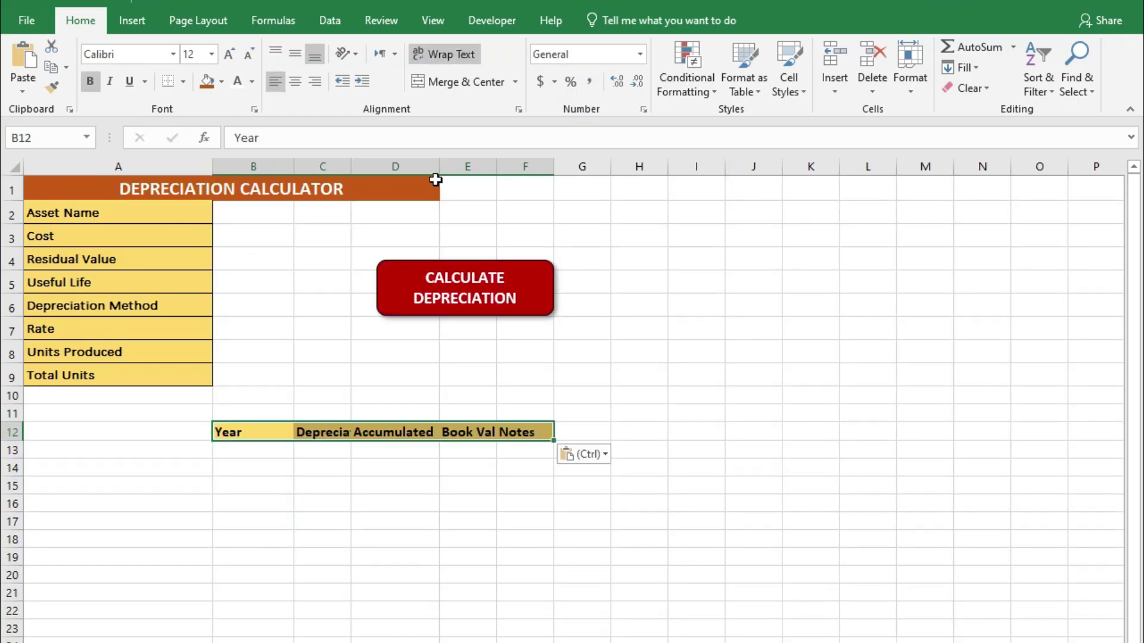
- AutoFit the widths of columns B to F to the pasted schedule headers
{"action": "key", "text": "alt+h"}
{"action": "key", "text": "o"}
{"action": "key", "text": "i"}
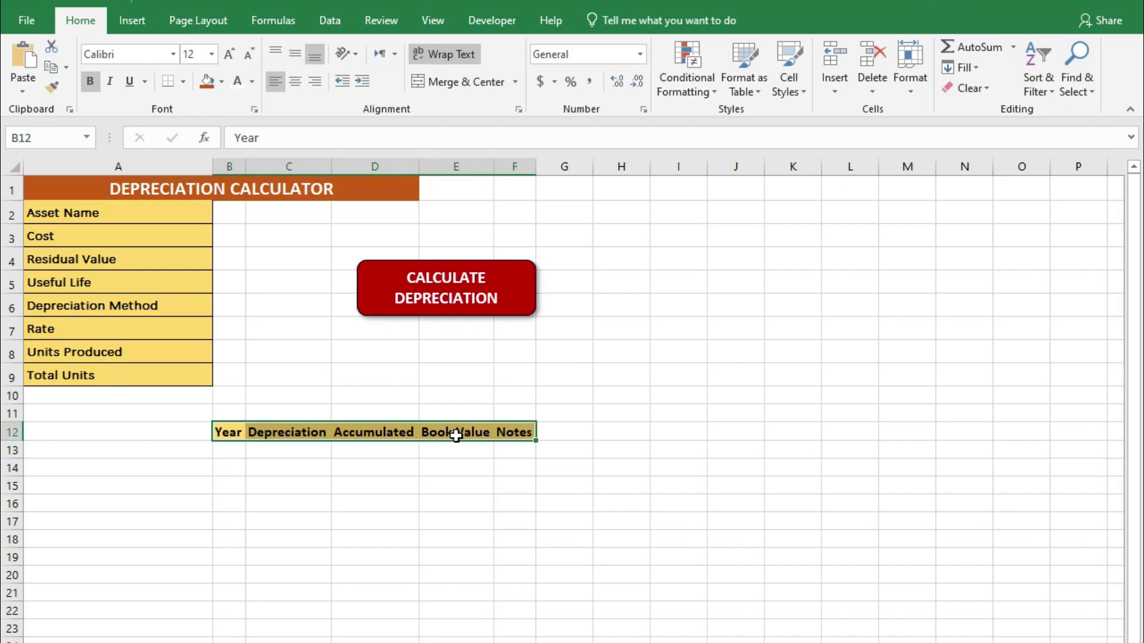
{"action": "left_click", "coordinate": [457, 468]}
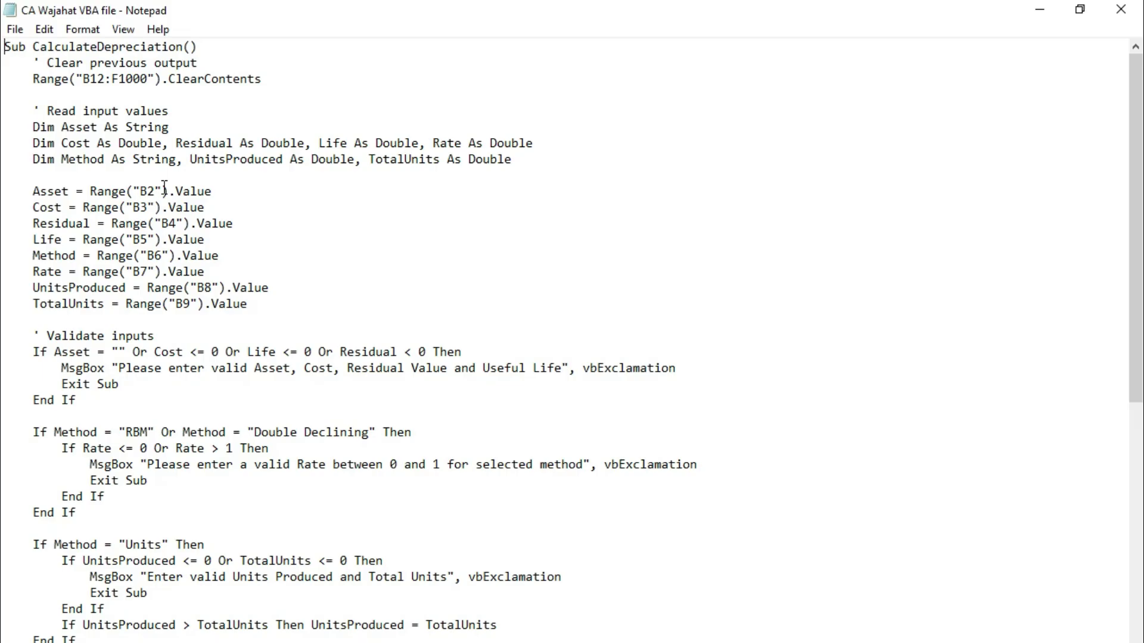
- Copy all the CalculateDepreciation code from the Notepad file, replace Module1's code with it in the Visual Basic editor, and return to the sheet
{"action": "key", "text": "ctrl+a"}
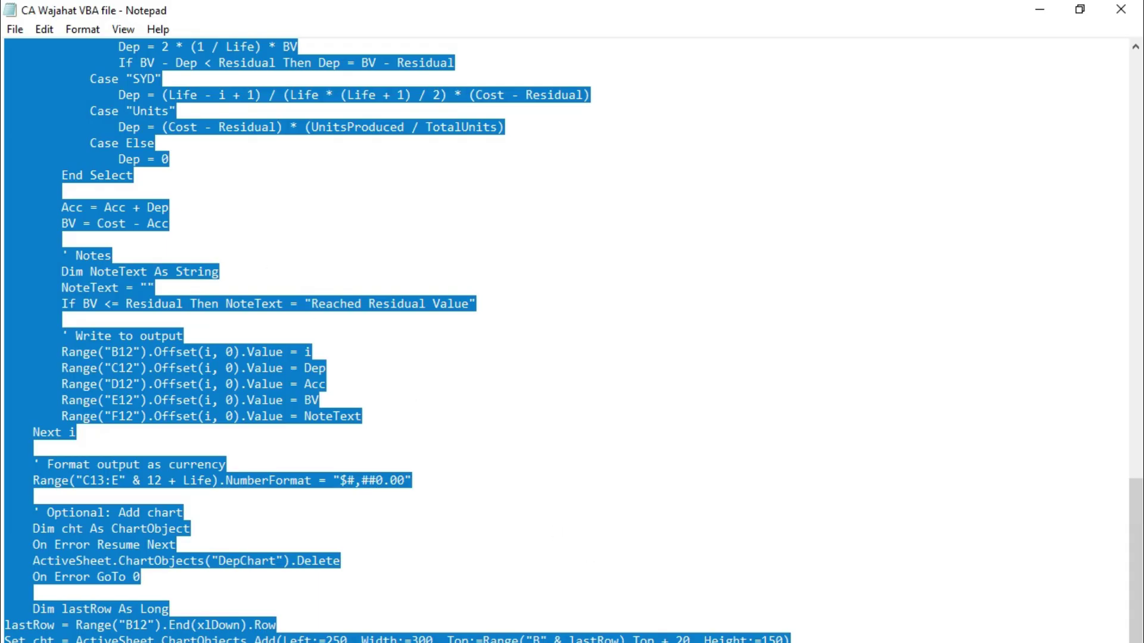
{"action": "key", "text": "alt+Tab"}
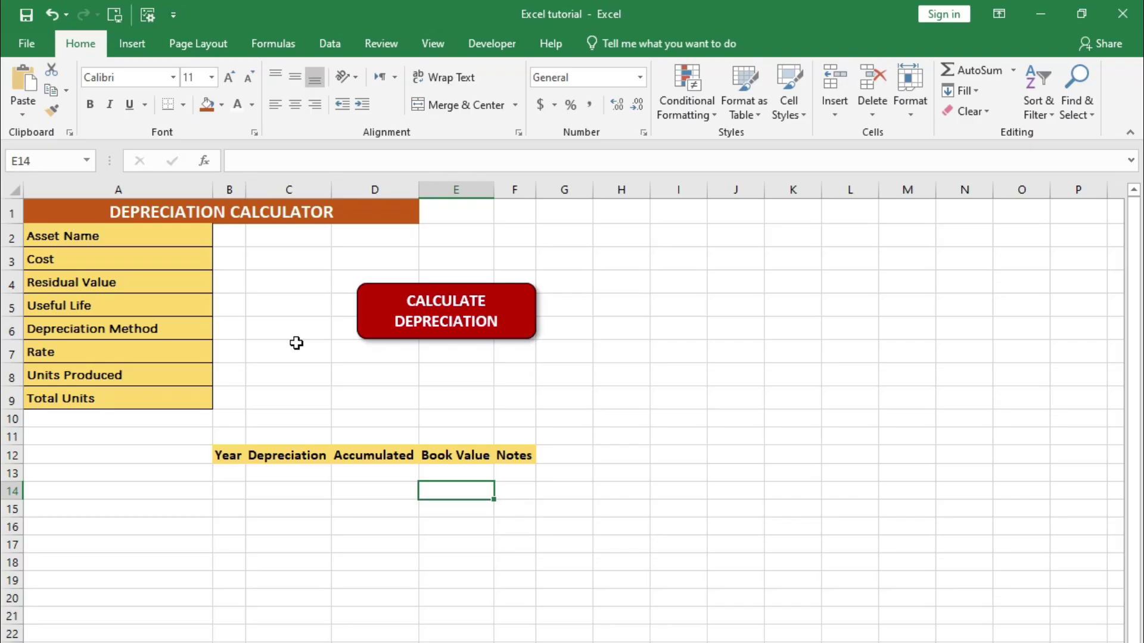
{"action": "key", "text": "alt+F11"}
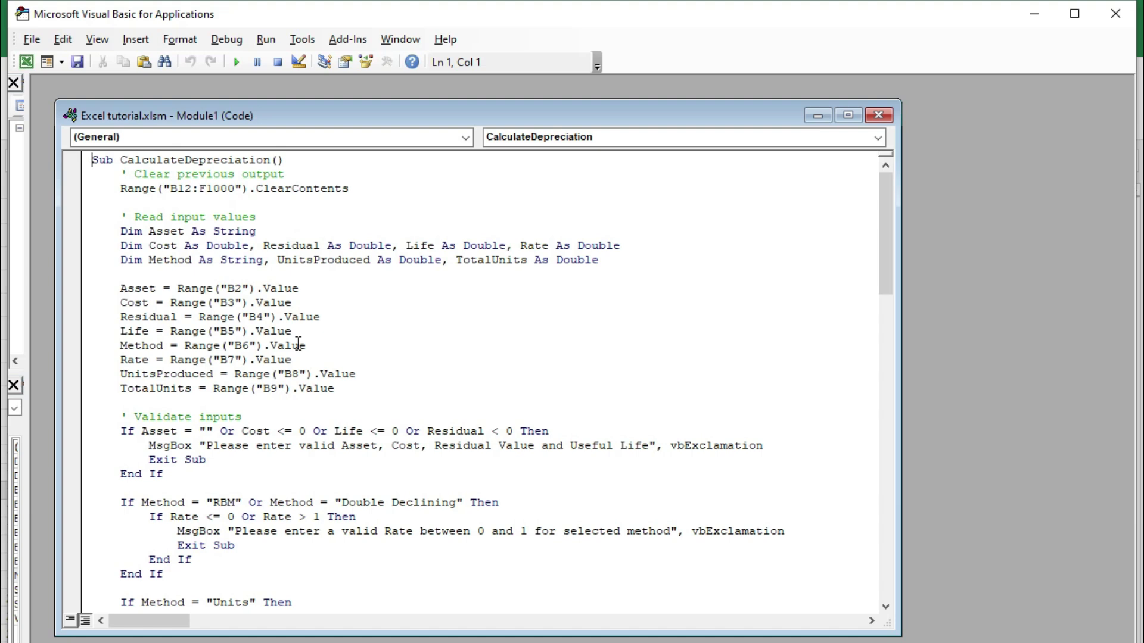
{"action": "left_click", "coordinate": [390, 352]}
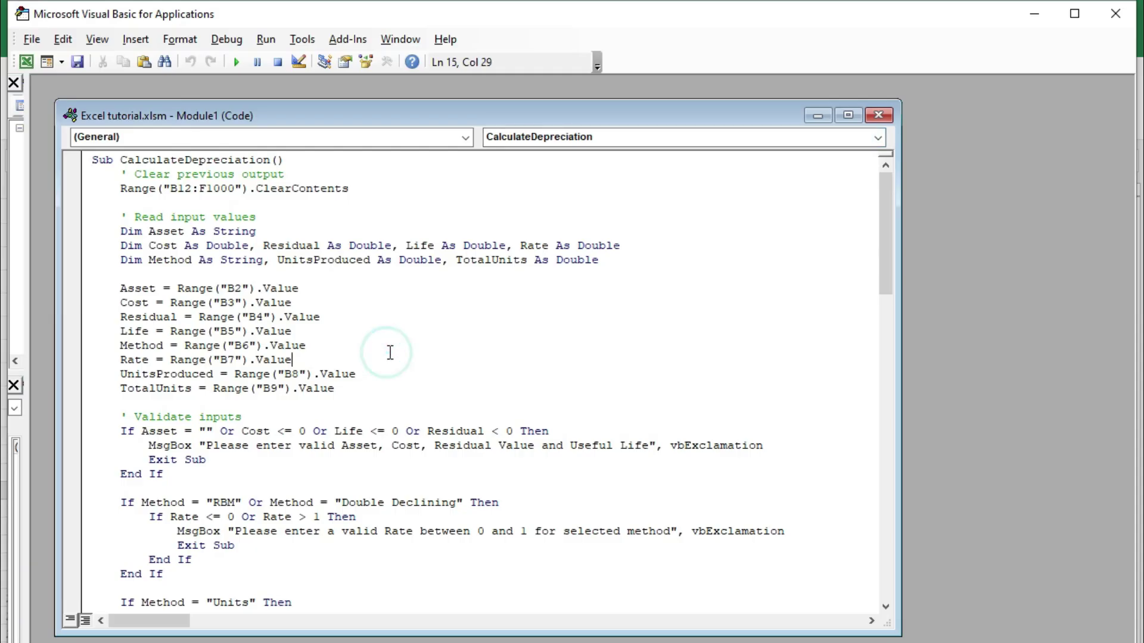
{"action": "key", "text": "ctrl+a"}
{"action": "key", "text": "Delete"}
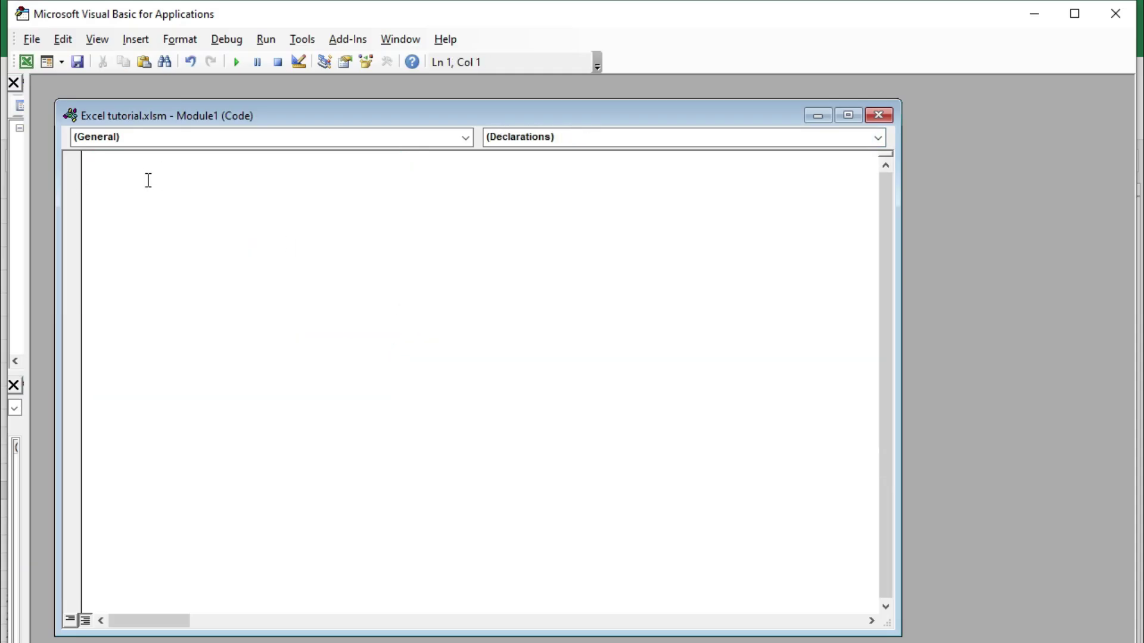
{"action": "key", "text": "ctrl+v"}
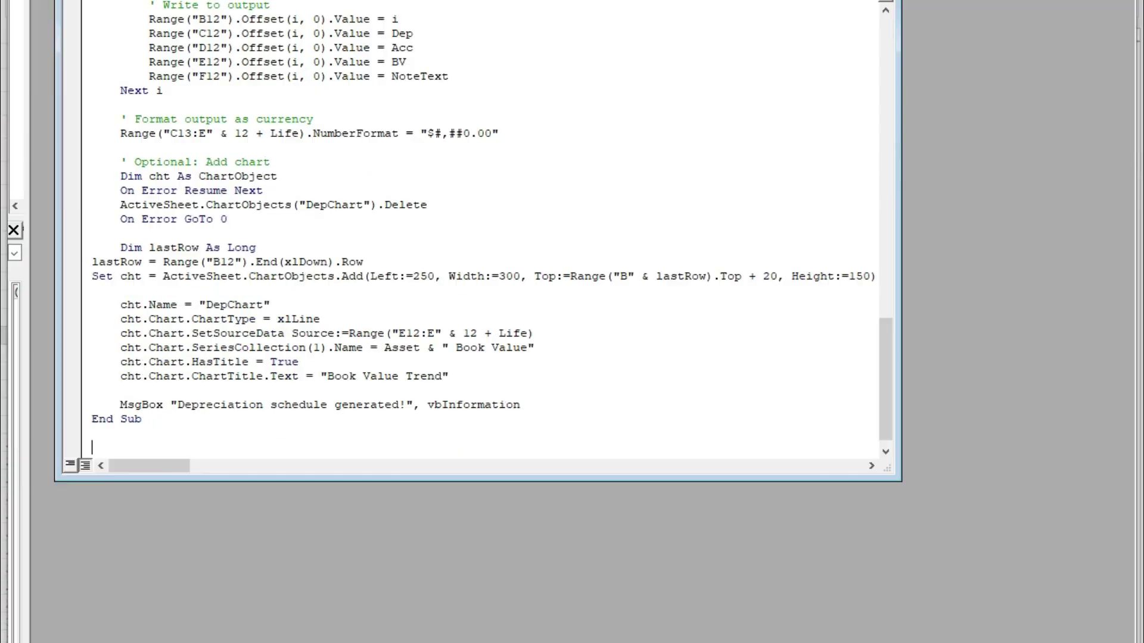
{"action": "left_click", "coordinate": [1114, 14]}
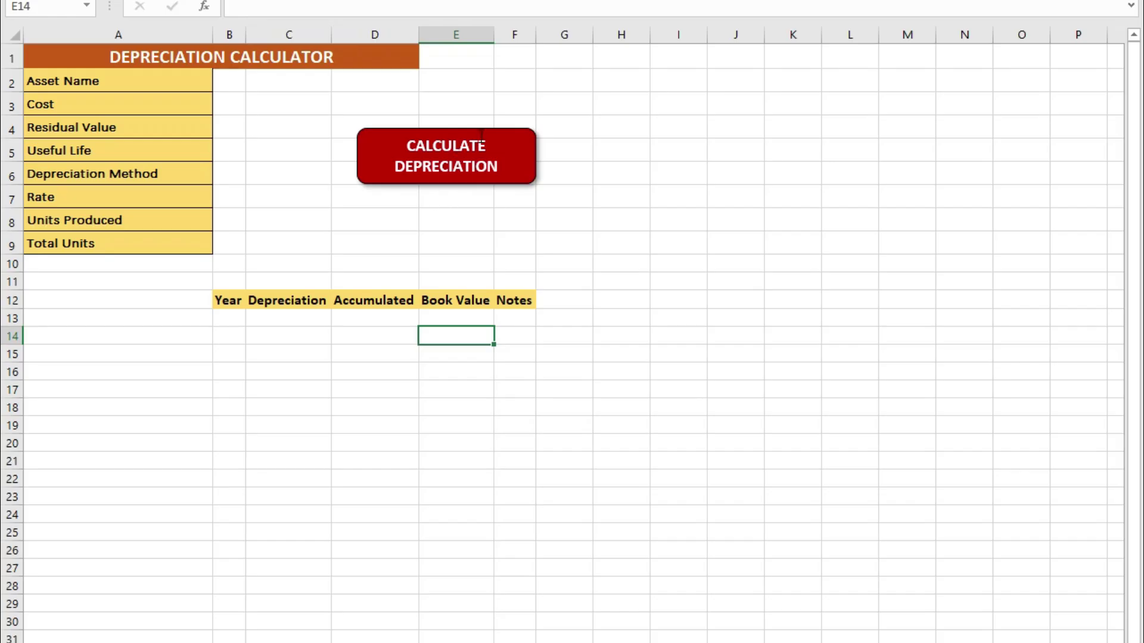
- Assign the CalculateDepreciation macro to the red Calculate Depreciation shape
{"action": "left_click", "coordinate": [480, 131], "text": "ctrl"}
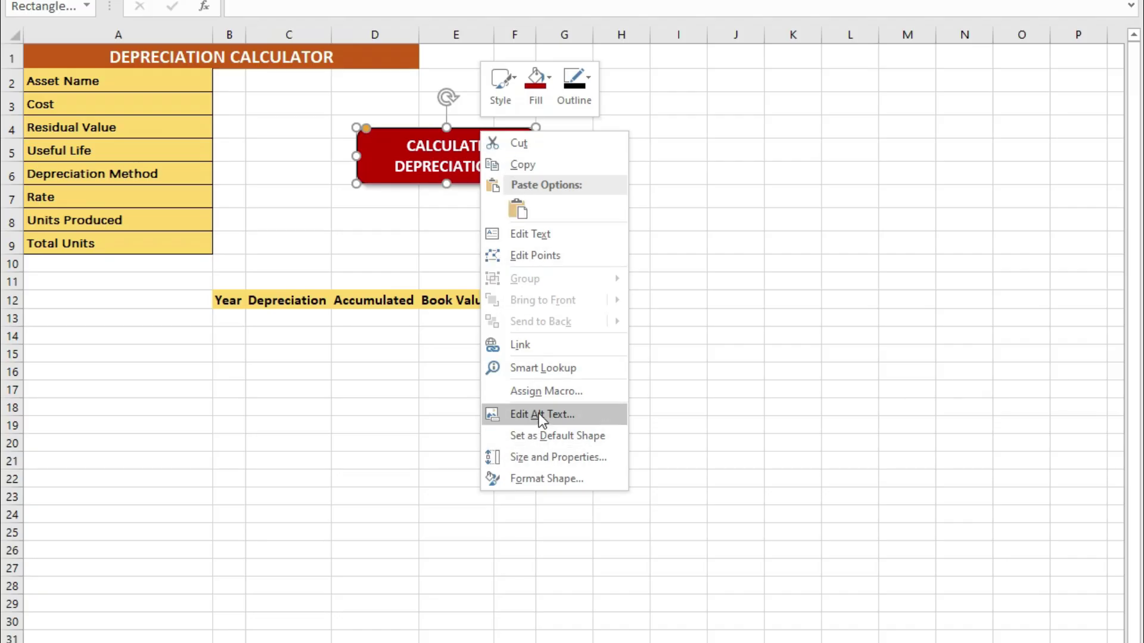
{"action": "left_click", "coordinate": [531, 391]}
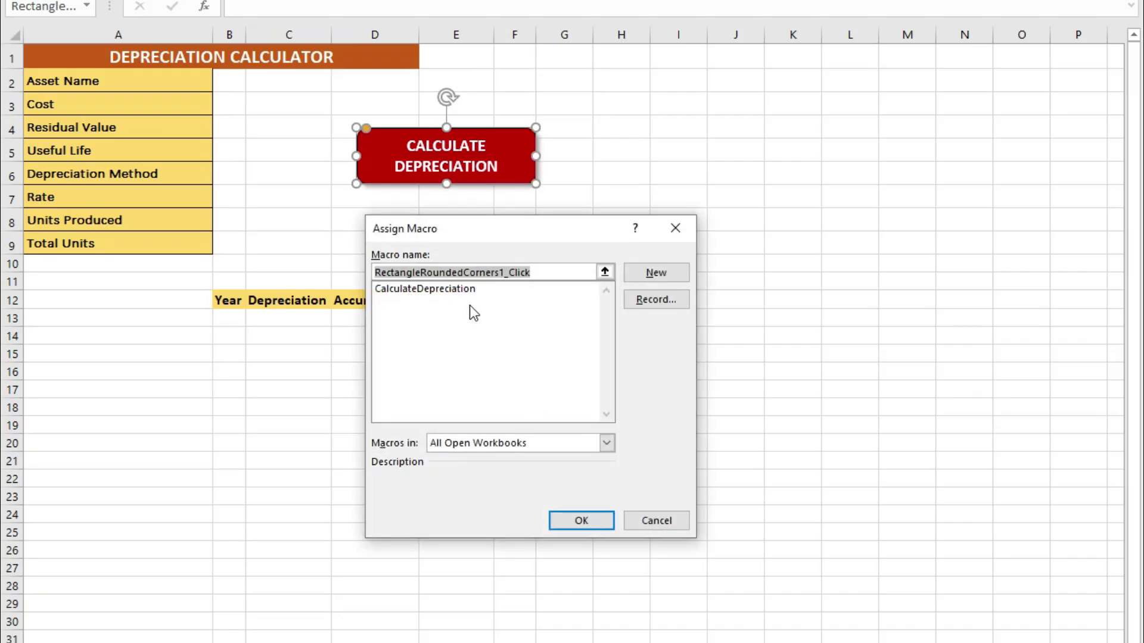
{"action": "left_click", "coordinate": [415, 297]}
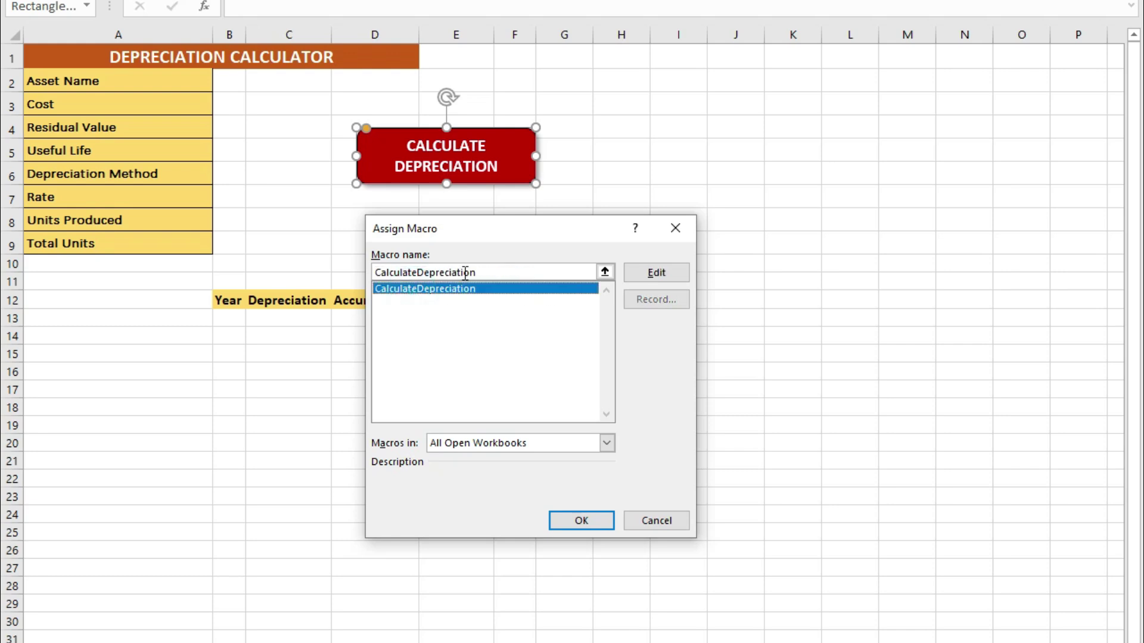
{"action": "left_click", "coordinate": [577, 521]}
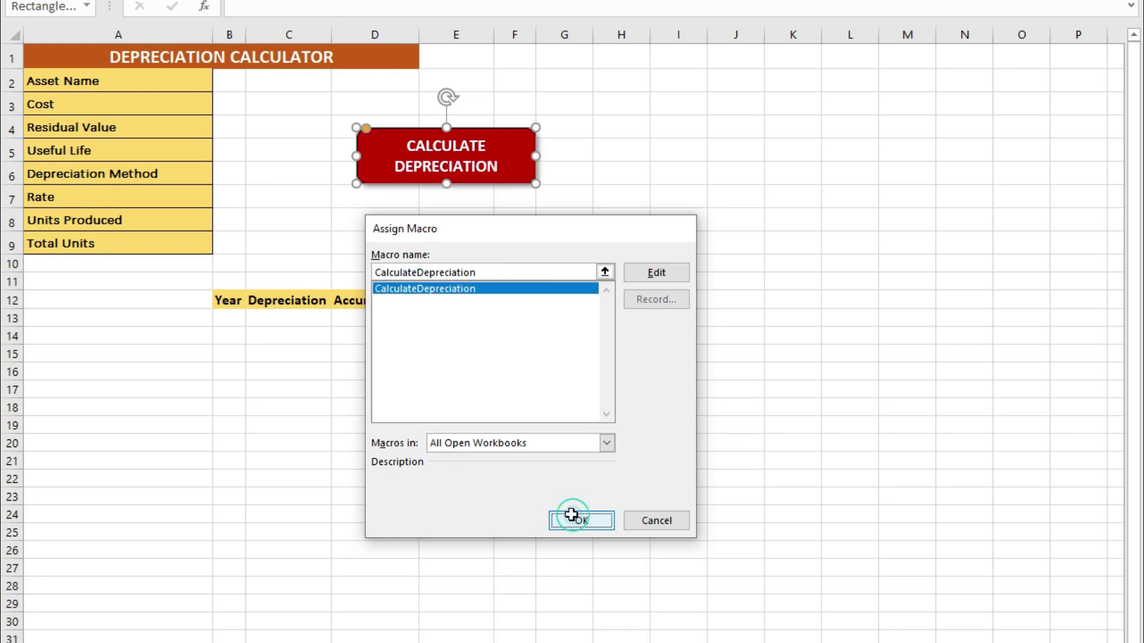
{"action": "left_click", "coordinate": [475, 236]}
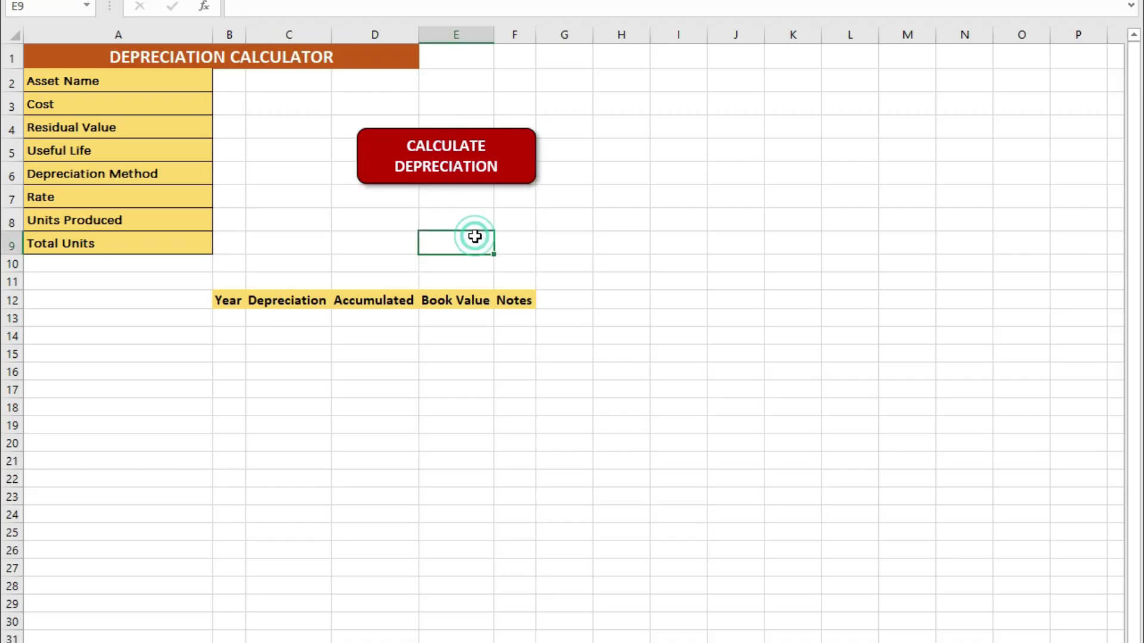
- Widen column B and enter asset name ABC, cost 100000, residual value 5000, useful life 8 and depreciation method SLM
{"action": "left_click_drag", "start_coordinate": [246, 34], "coordinate": [286, 33]}
{"action": "left_click", "coordinate": [257, 83]}
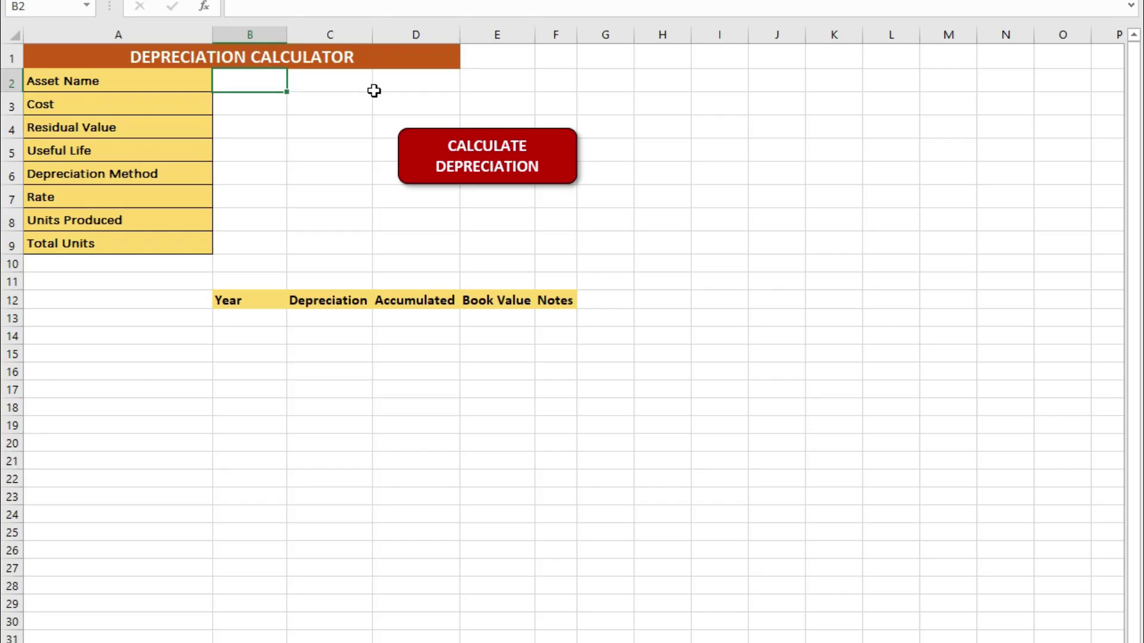
{"action": "type", "text": "ABC"}
{"action": "key", "text": "Return"}
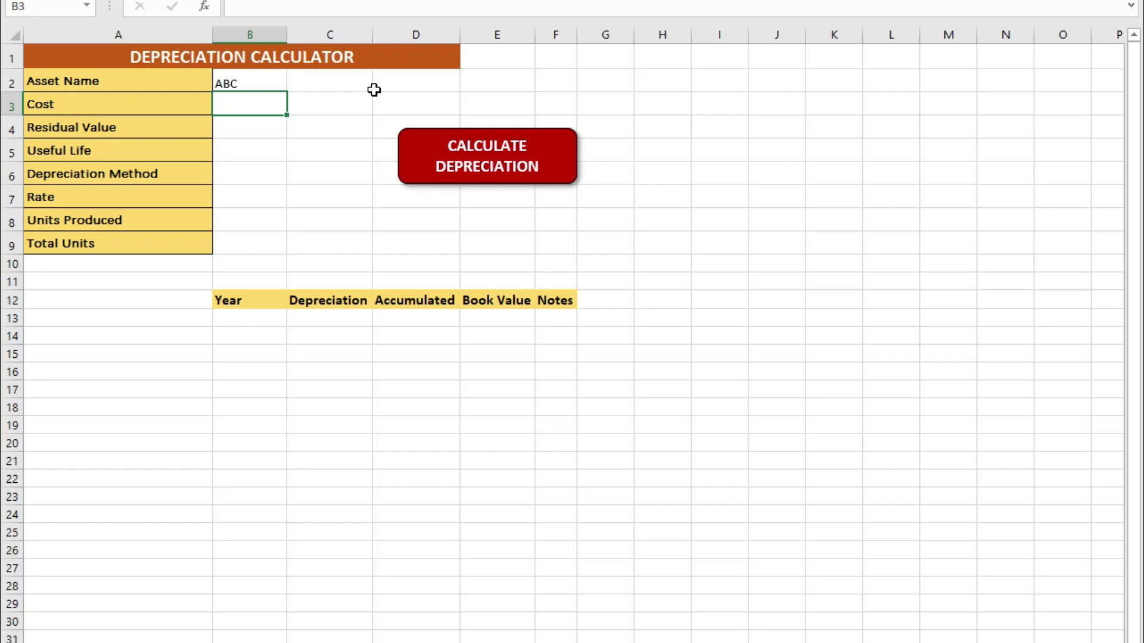
{"action": "type", "text": "100000"}
{"action": "key", "text": "Return"}
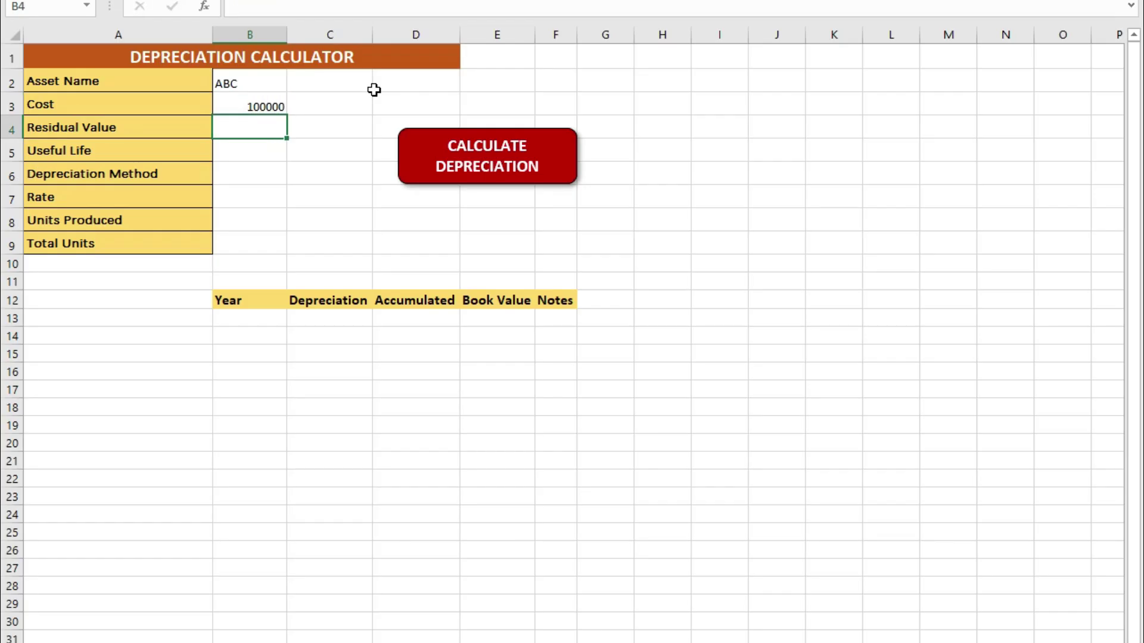
{"action": "type", "text": "5000"}
{"action": "key", "text": "Return"}
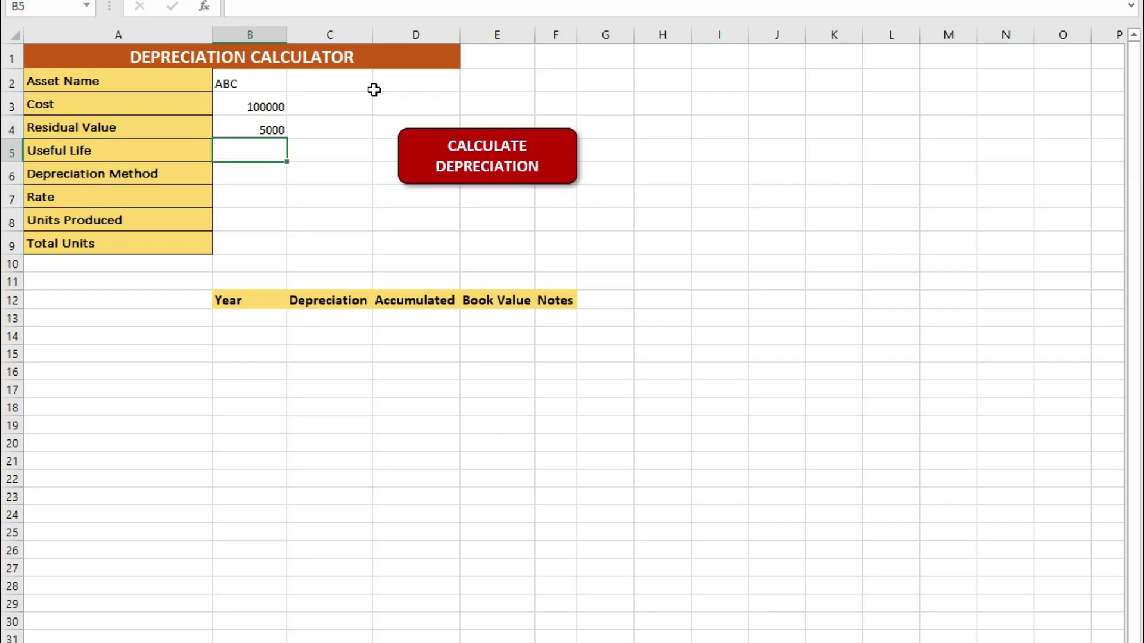
{"action": "type", "text": "8"}
{"action": "key", "text": "Return"}
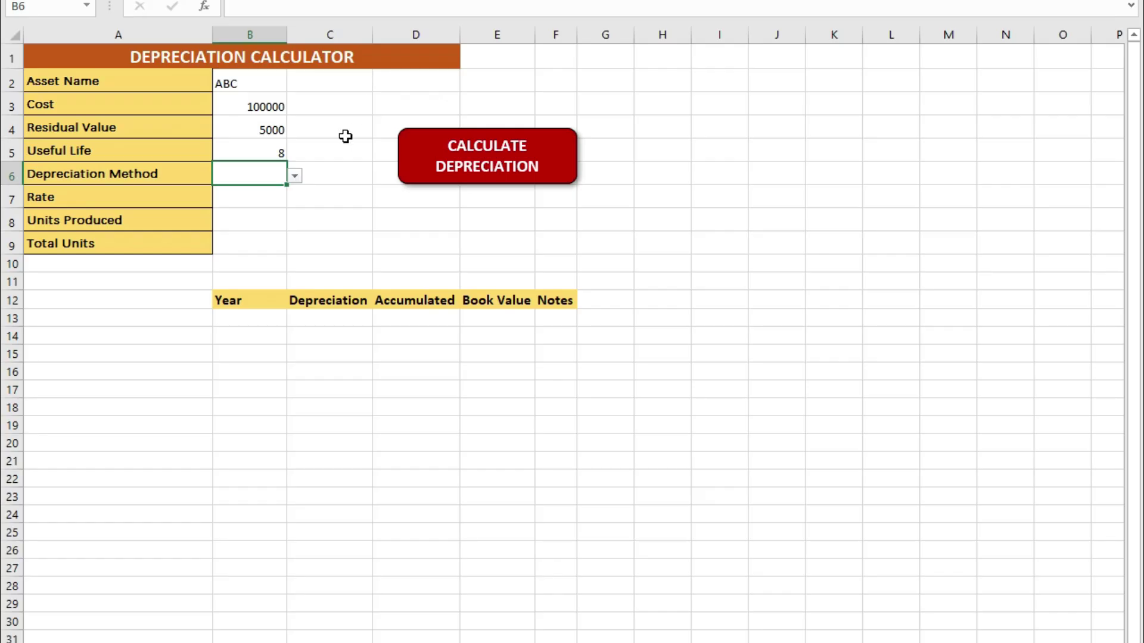
{"action": "left_click", "coordinate": [295, 176]}
{"action": "left_click", "coordinate": [240, 189]}
- Generate the depreciation schedule with the Calculate Depreciation shape and move the Book Value Trend chart horizontally so it starts in column A
{"action": "left_click", "coordinate": [543, 152]}
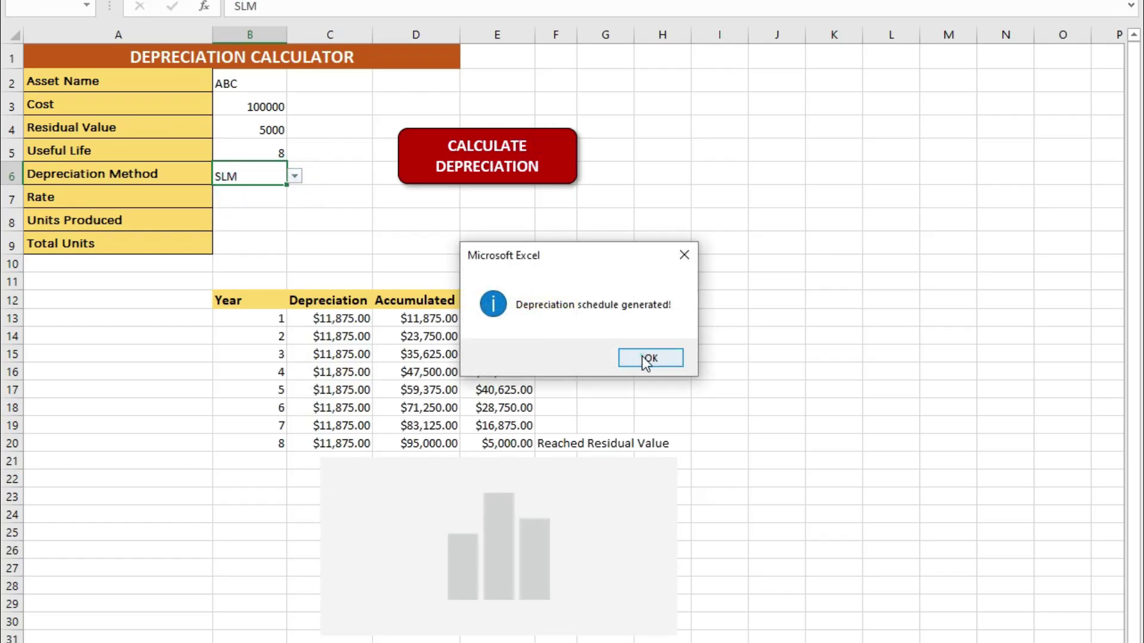
{"action": "left_click", "coordinate": [648, 359]}
{"action": "left_click_drag", "start_coordinate": [546, 456], "coordinate": [307, 457]}
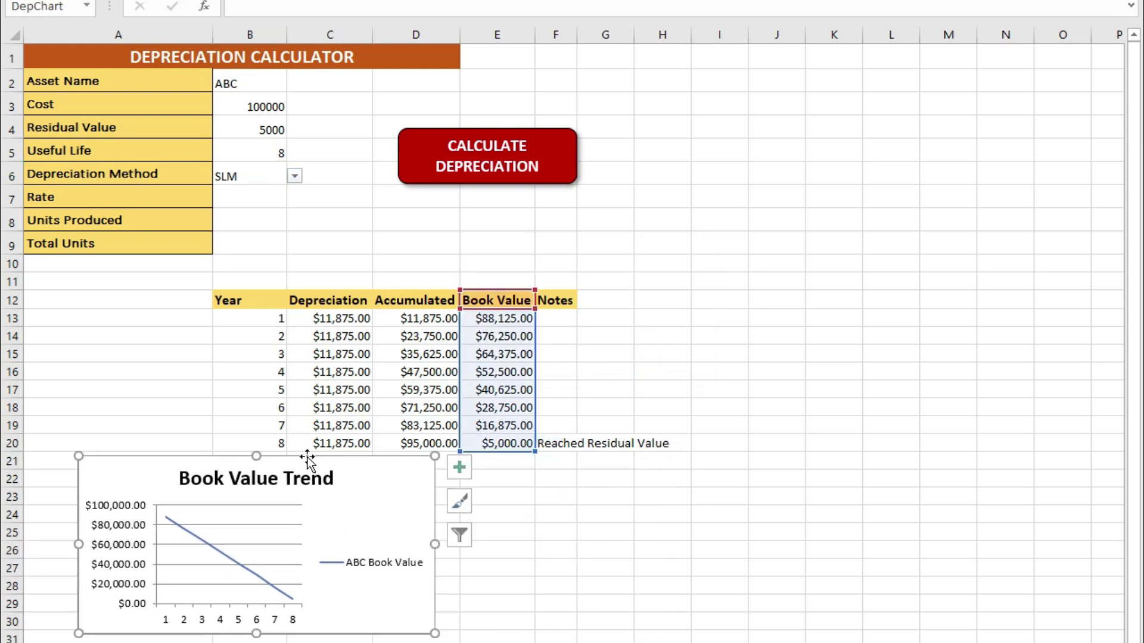
{"action": "left_click", "coordinate": [658, 294]}
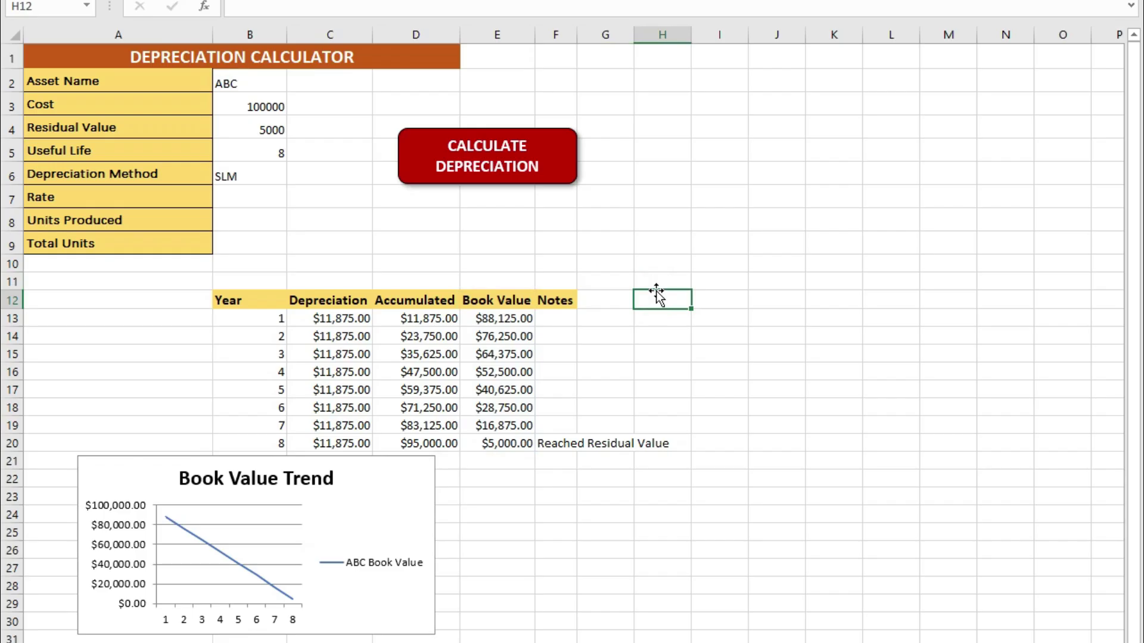